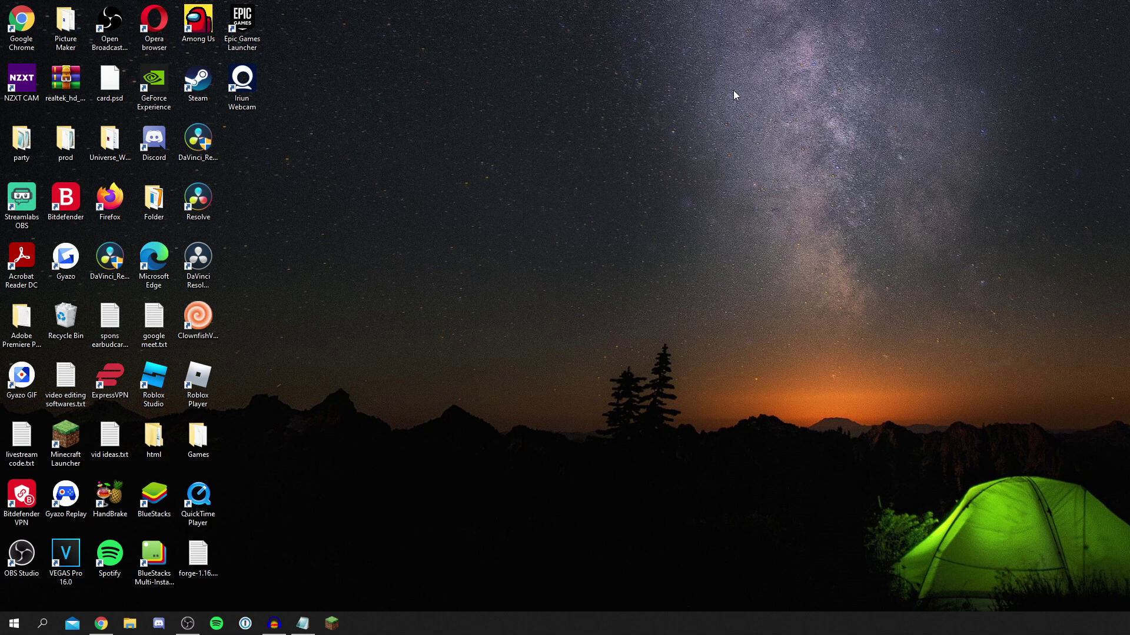
Search Google for 'forge' in Chrome.
left_click(101, 623)
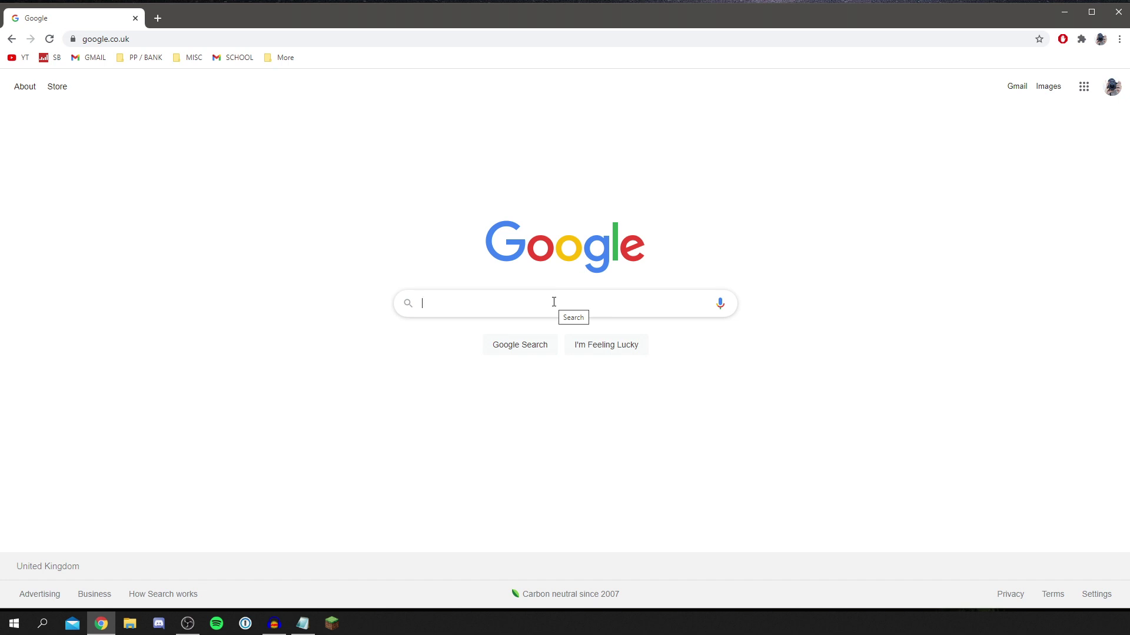
type("forge")
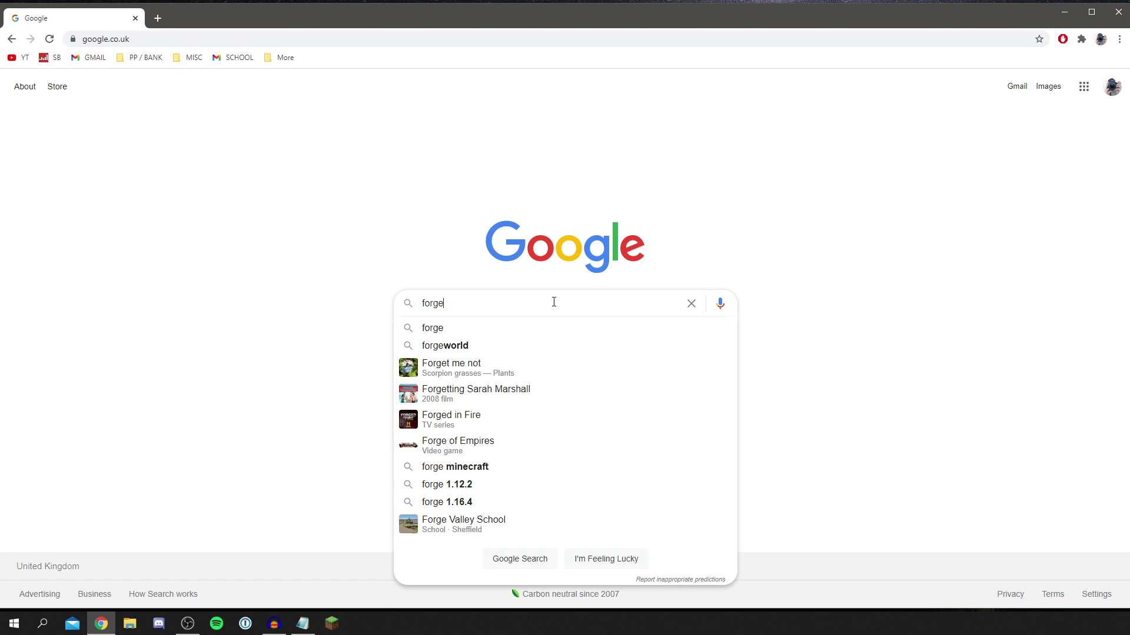
key("Return")
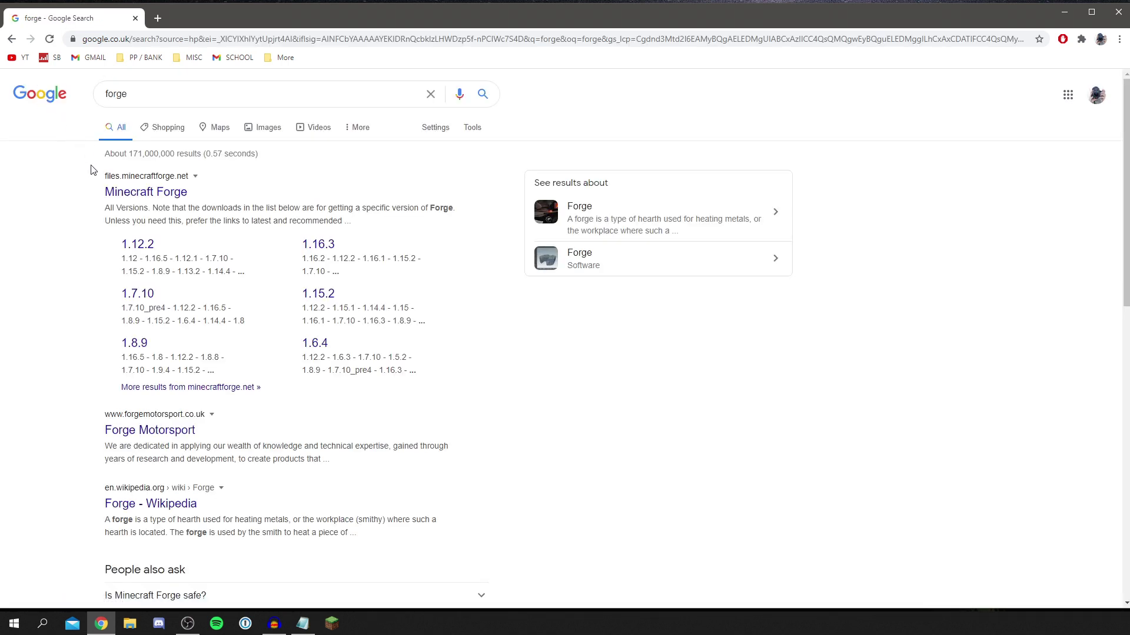
Open the Minecraft Forge 1.16.4 downloads page and accept its privacy notice.
left_click(149, 194)
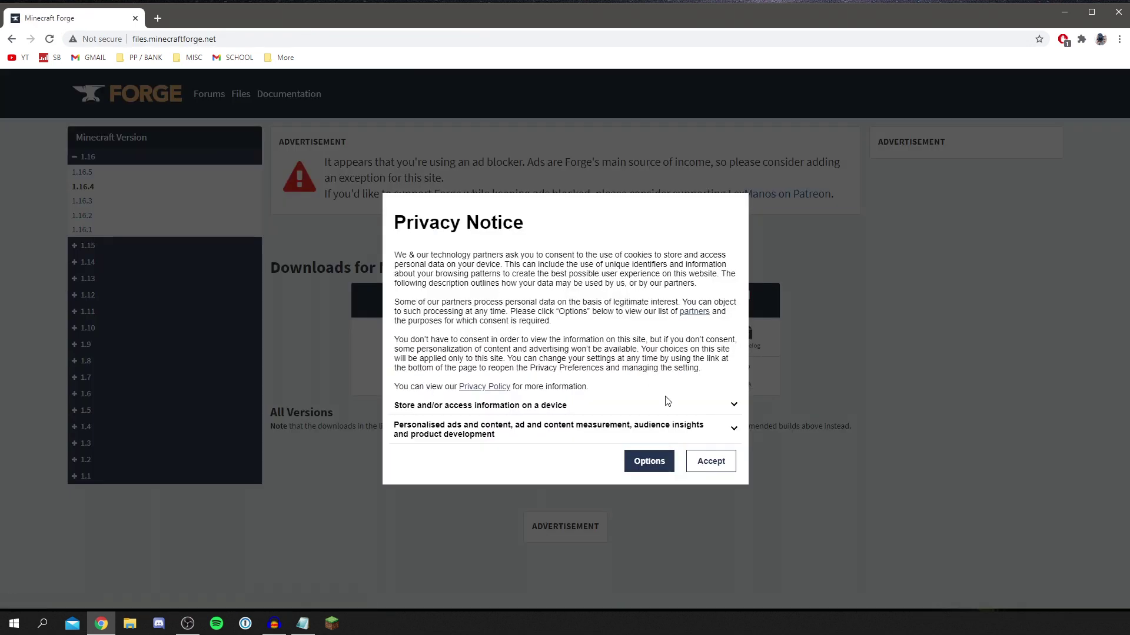
left_click(711, 461)
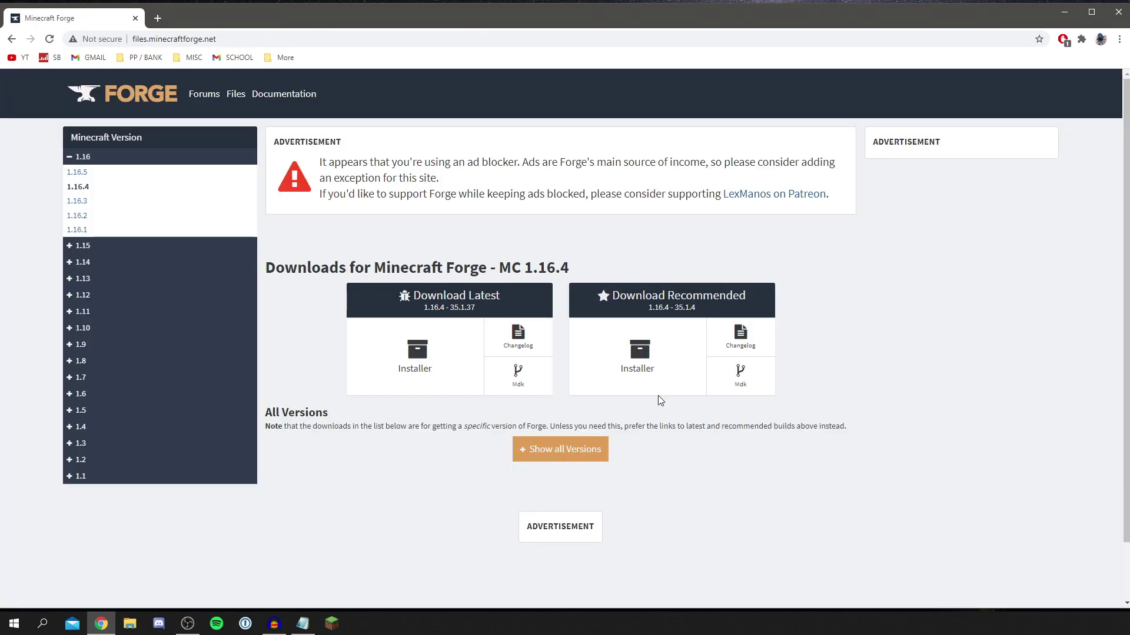
left_click_drag(423, 266, 492, 268)
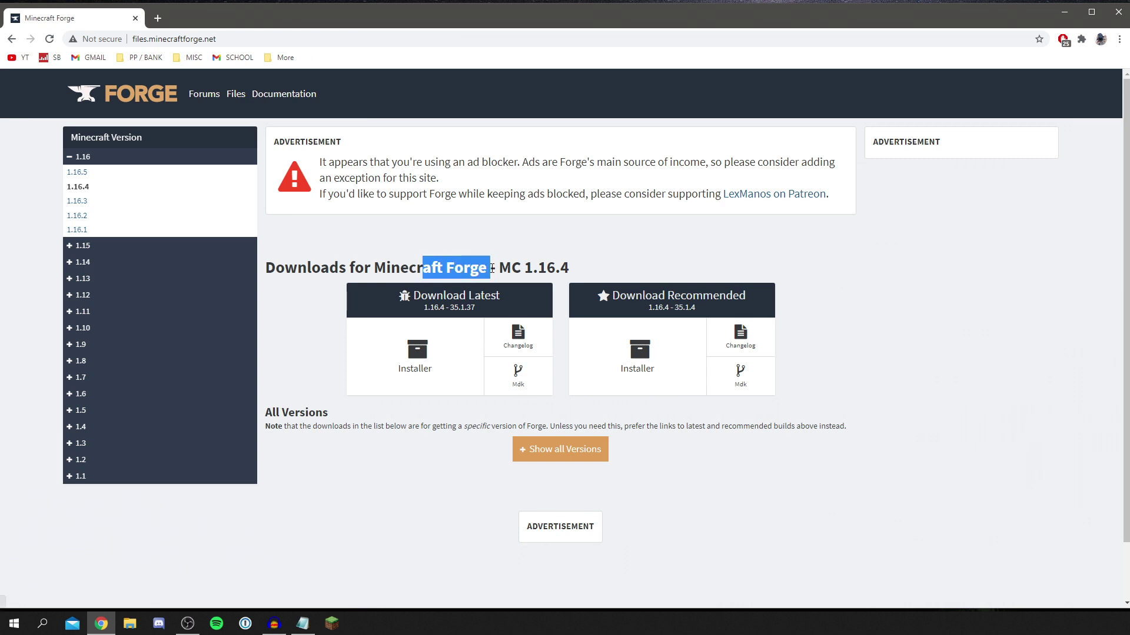
left_click(345, 267)
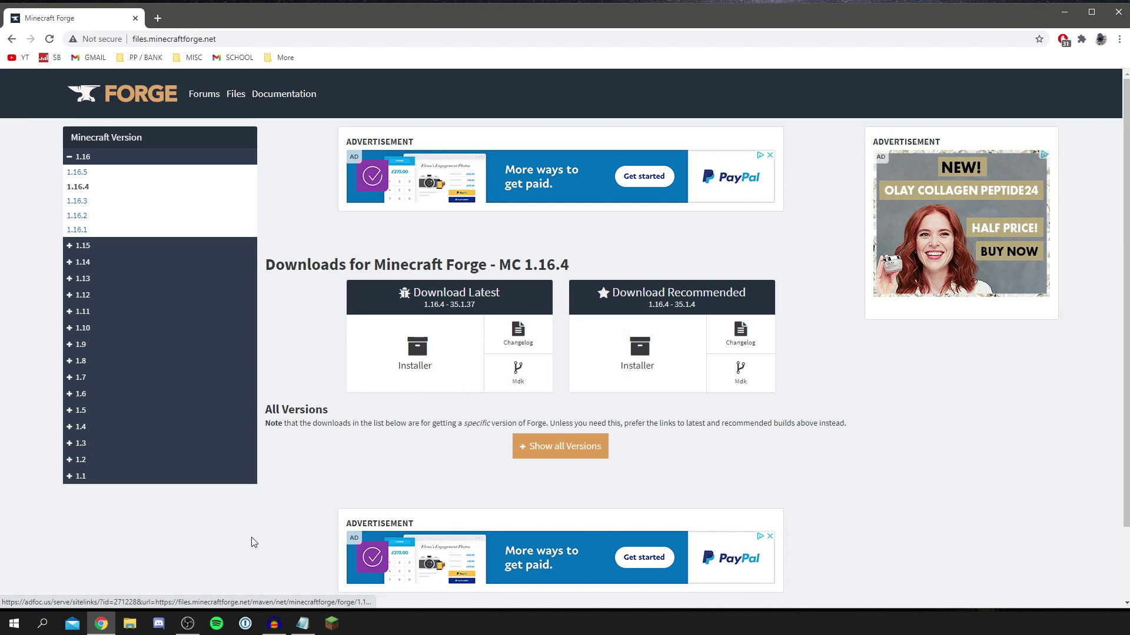
left_click(338, 626)
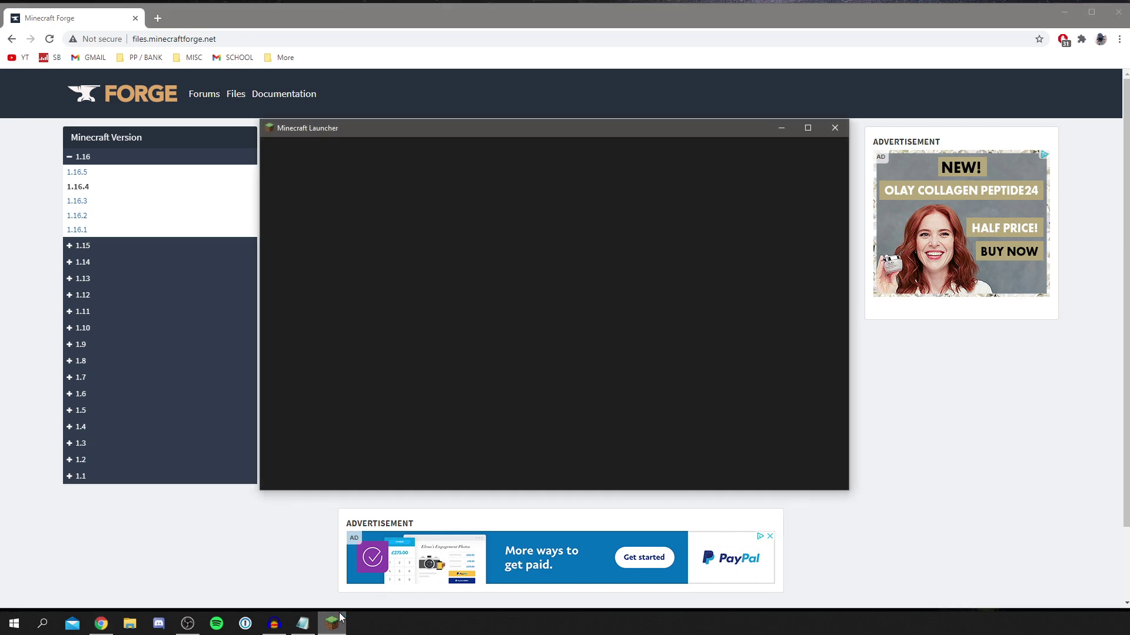
Add a launcher installation named 'test' using release 1.16.4.
left_click_drag(499, 125, 529, 138)
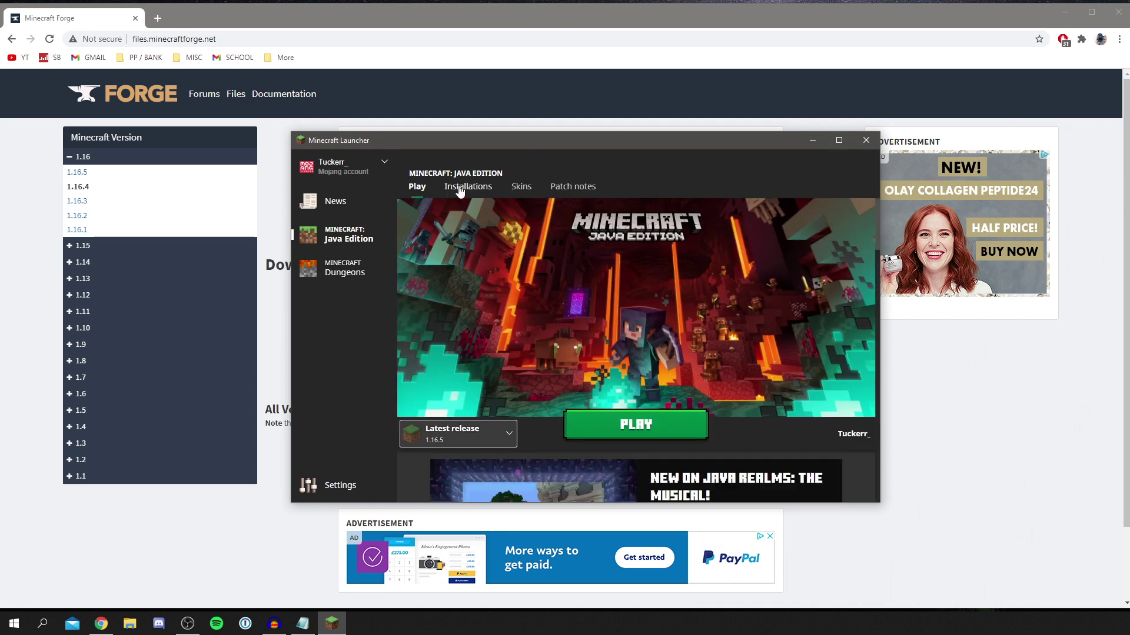
left_click(460, 186)
left_click(426, 218)
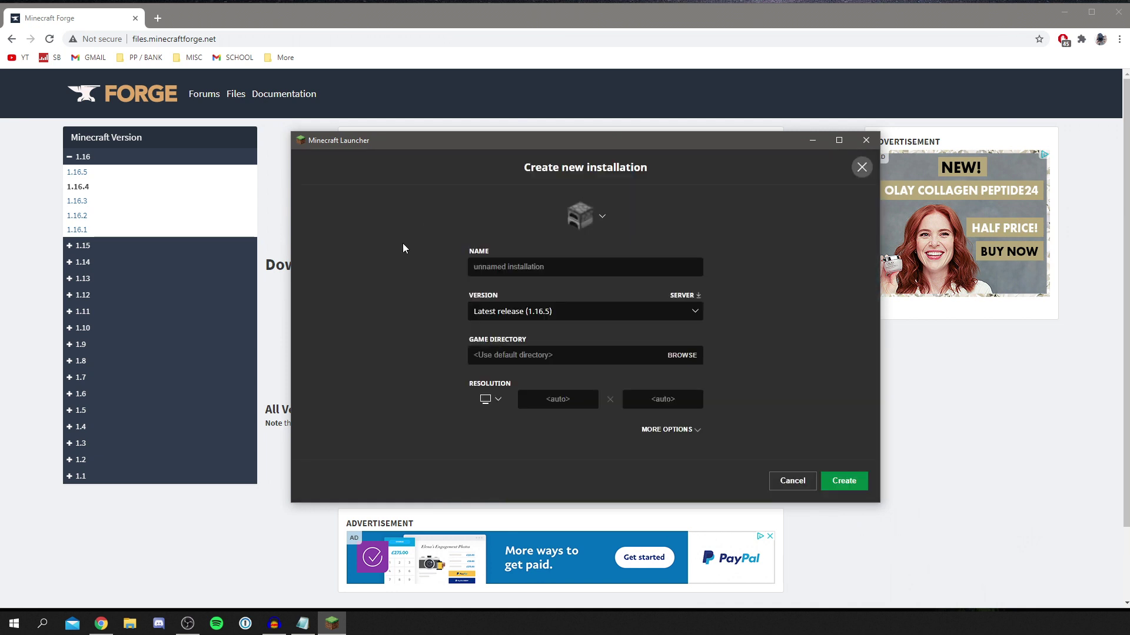
left_click_drag(390, 140, 906, 183)
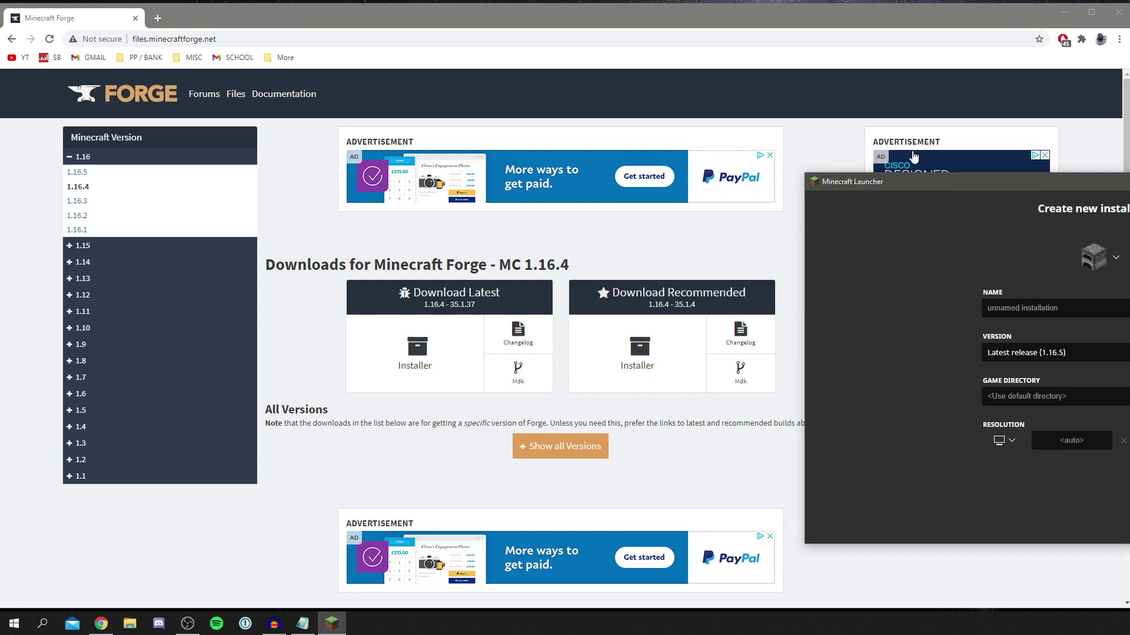
left_click_drag(999, 190, 408, 197)
left_click(447, 332)
scroll(432, 373, "down", 1)
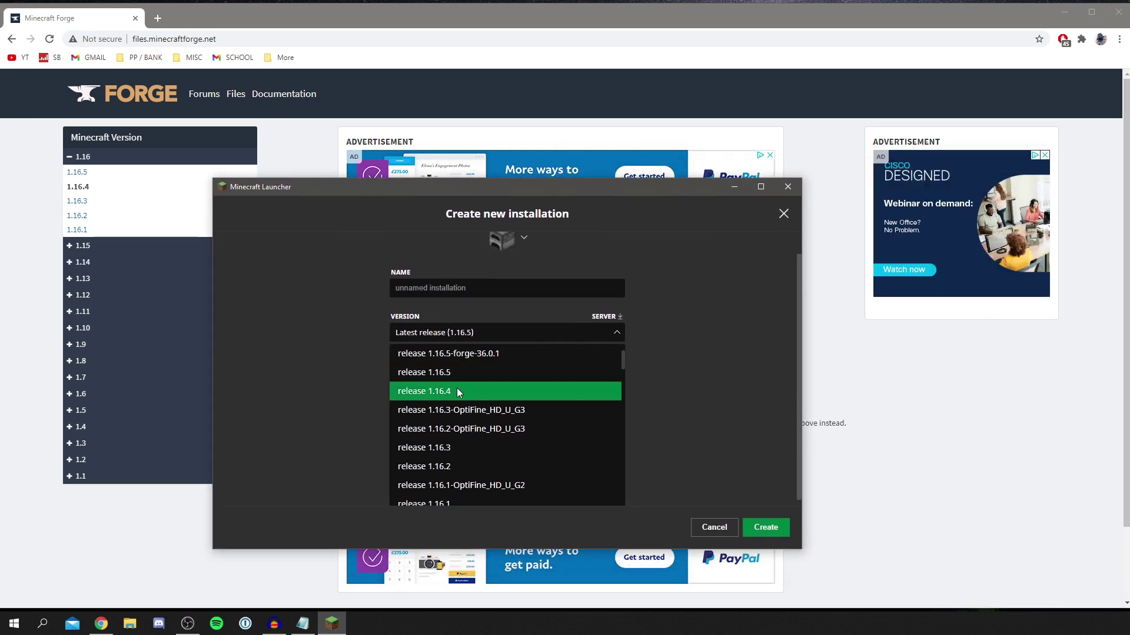
left_click(431, 392)
left_click(477, 313)
type("test")
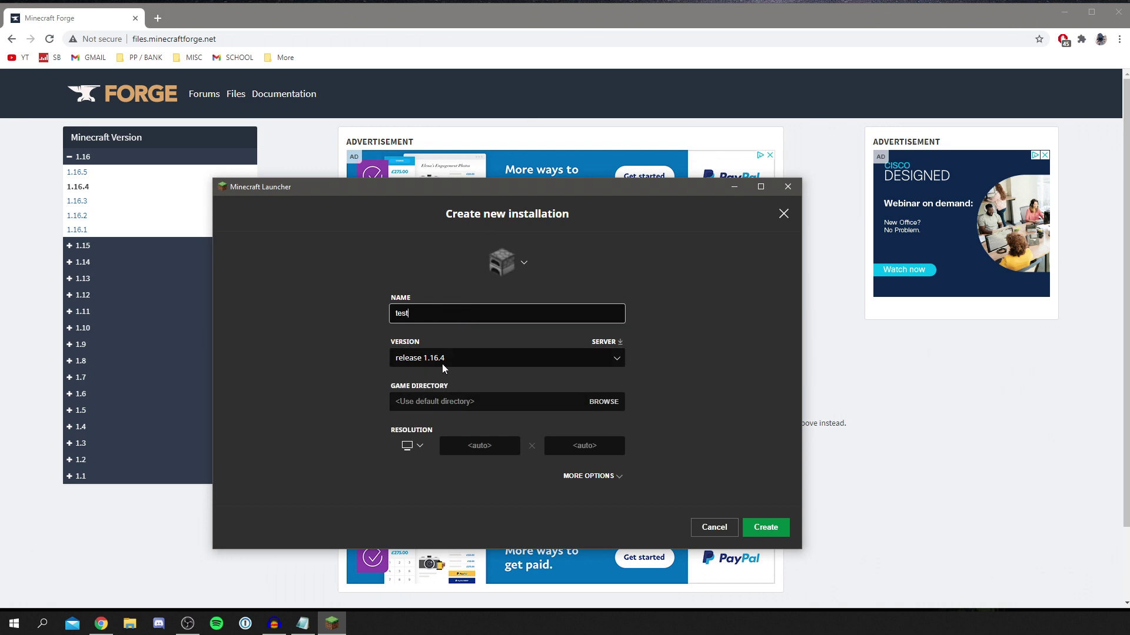
left_click(765, 527)
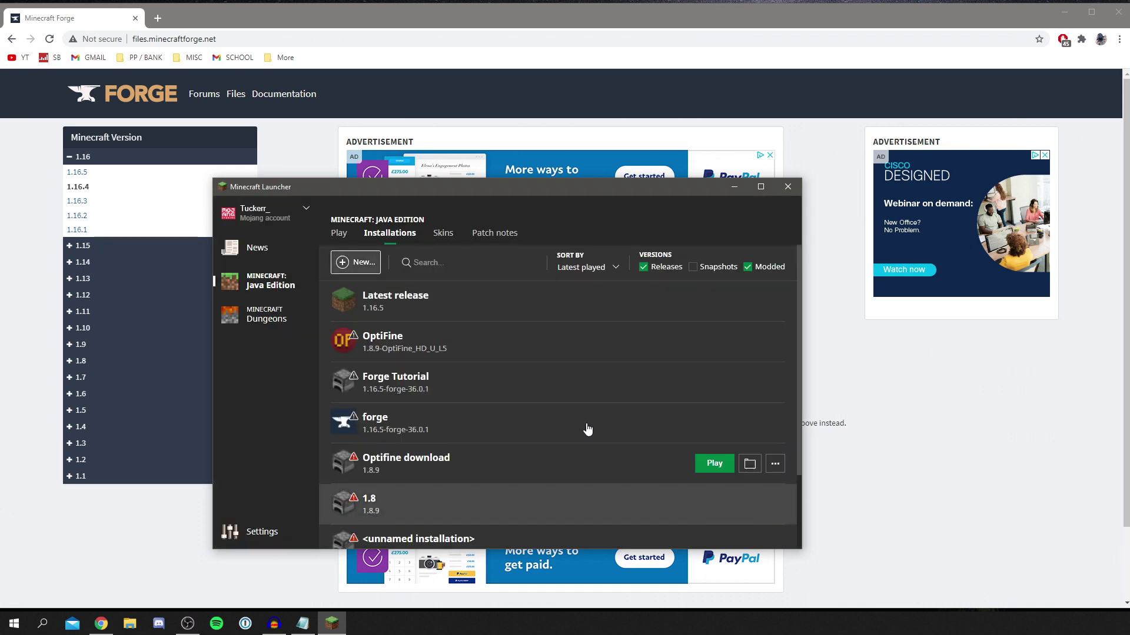
Run the 'test' installation to the 1.16.4 title screen, then close Minecraft.
scroll(431, 425, "down", 3)
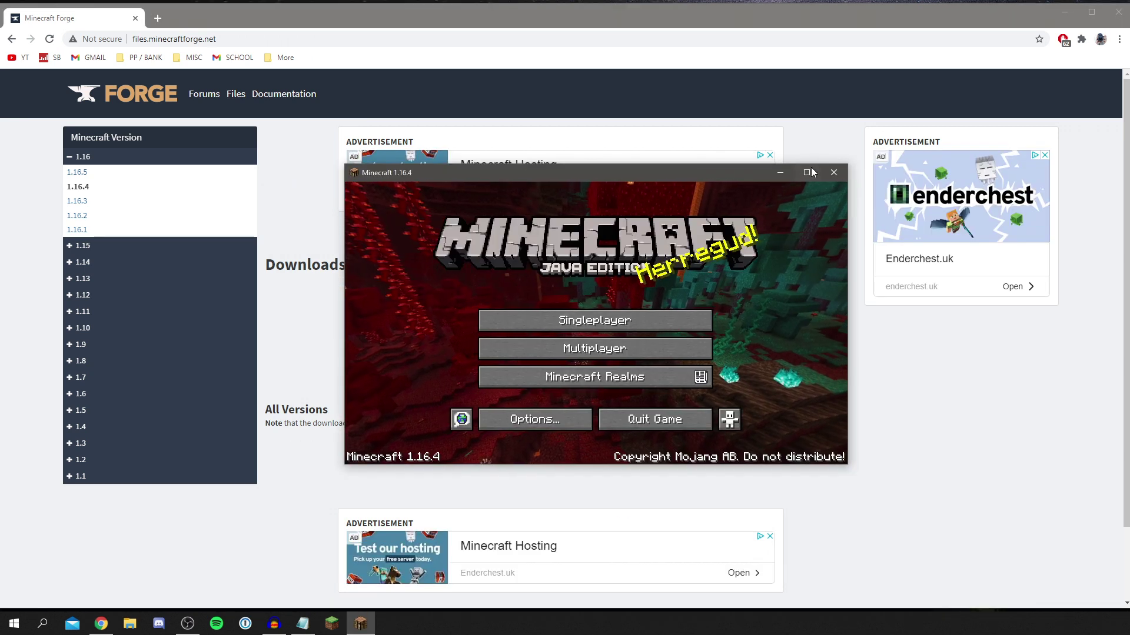
left_click(831, 173)
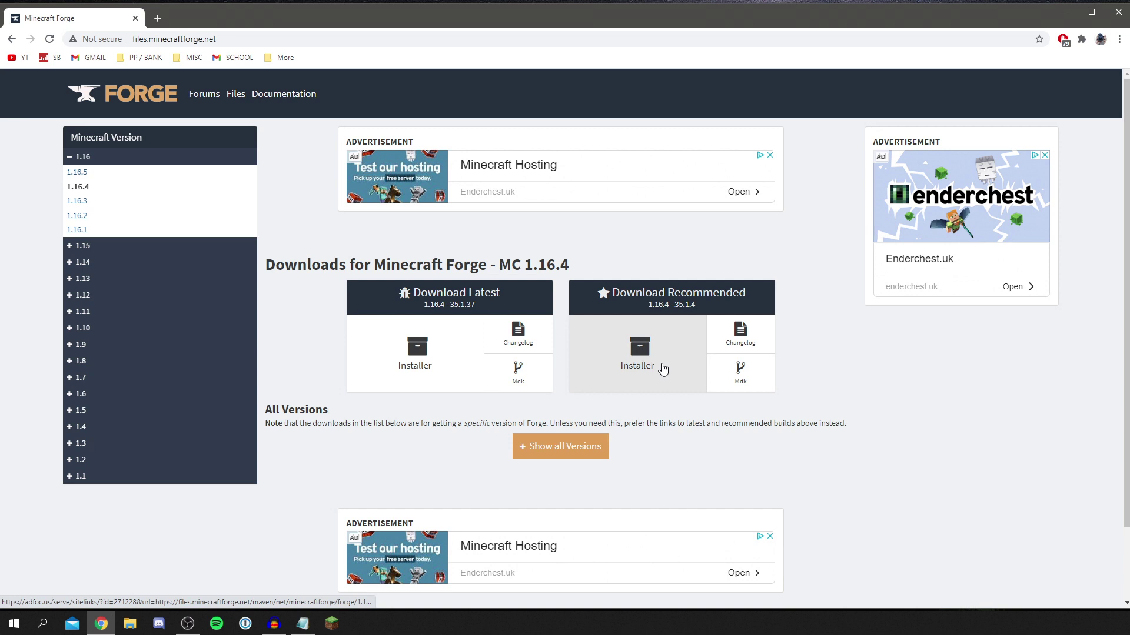
Always allow ads on files.minecraftforge.net and download forge-1.16.4-35.1.4-installer.jar.
left_click(1063, 39)
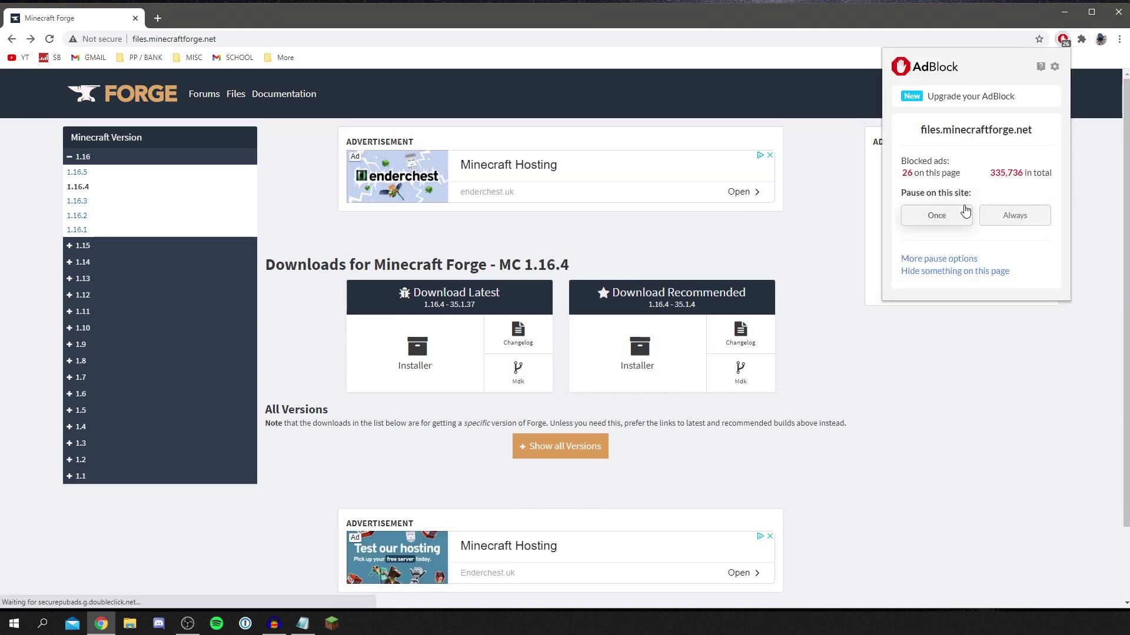
left_click(1014, 215)
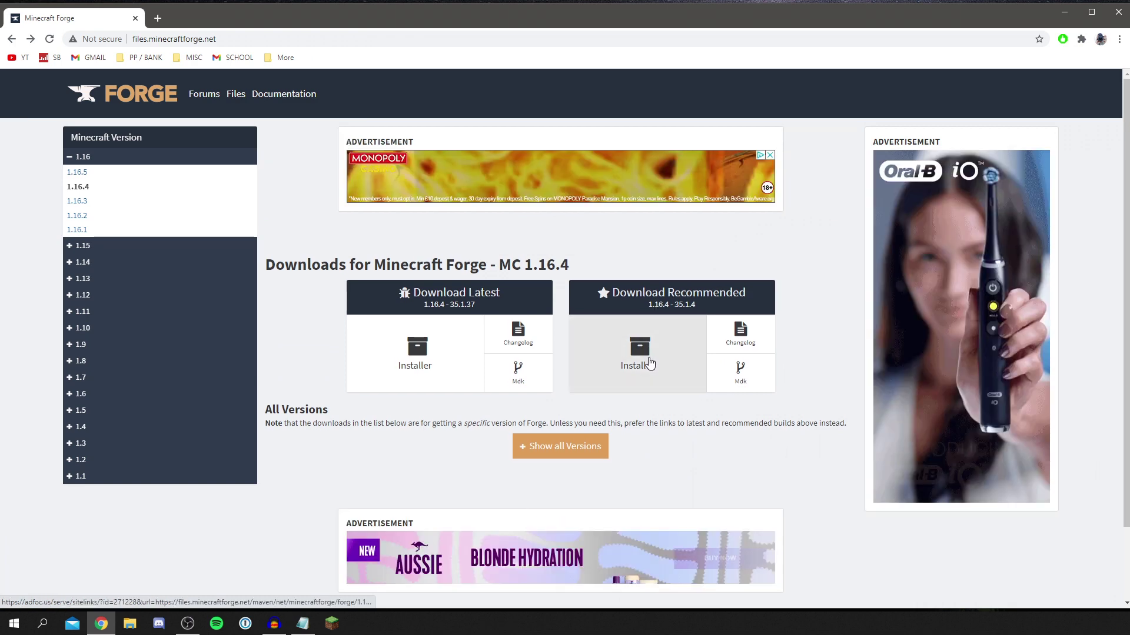
left_click(651, 362)
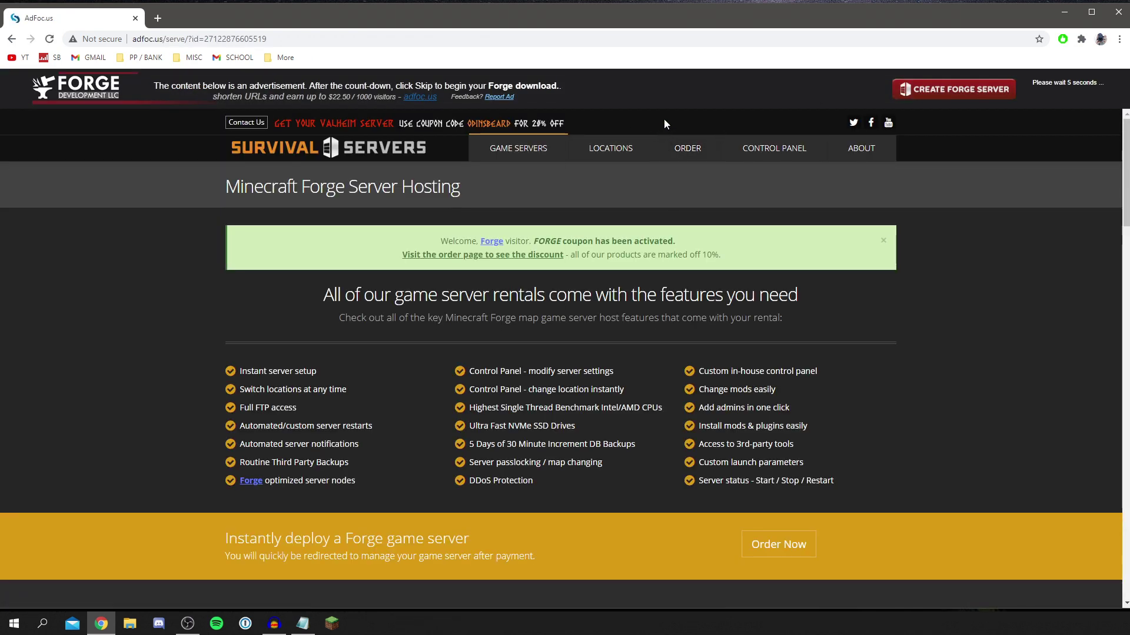
left_click(1050, 98)
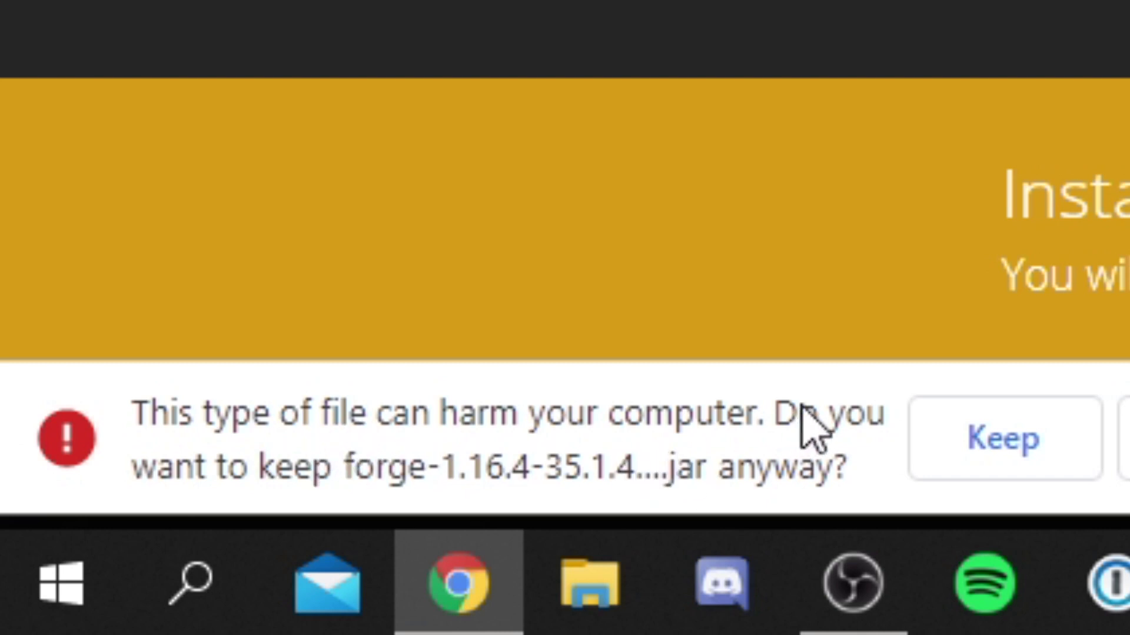
left_click(1008, 444)
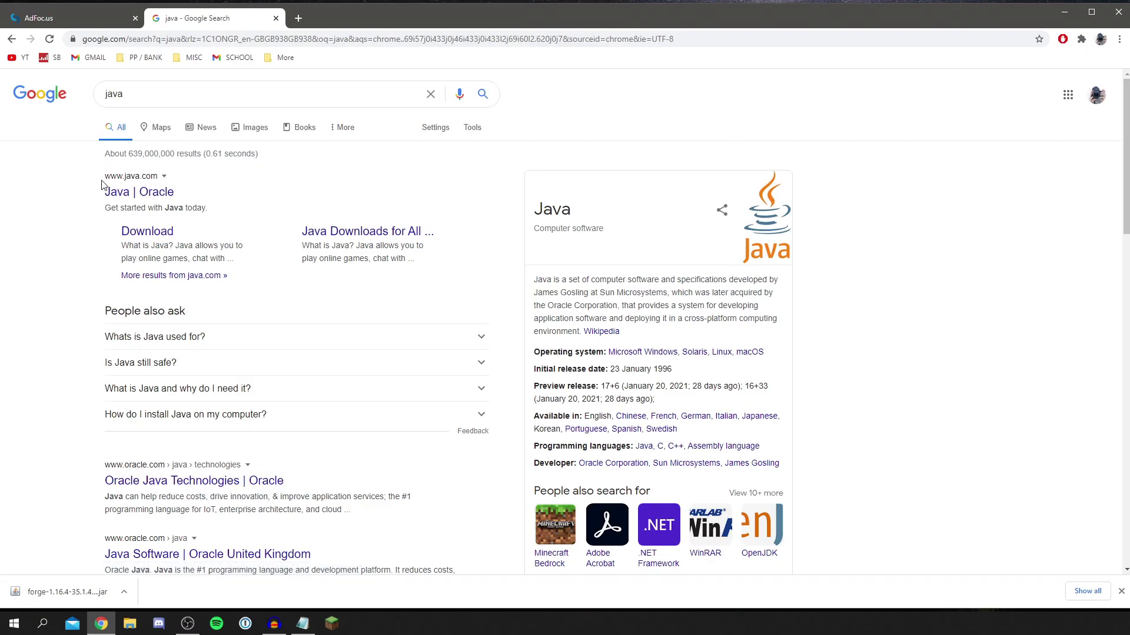
Visit the official Java website, close that tab, and run the downloaded Forge installer.
left_click(181, 187)
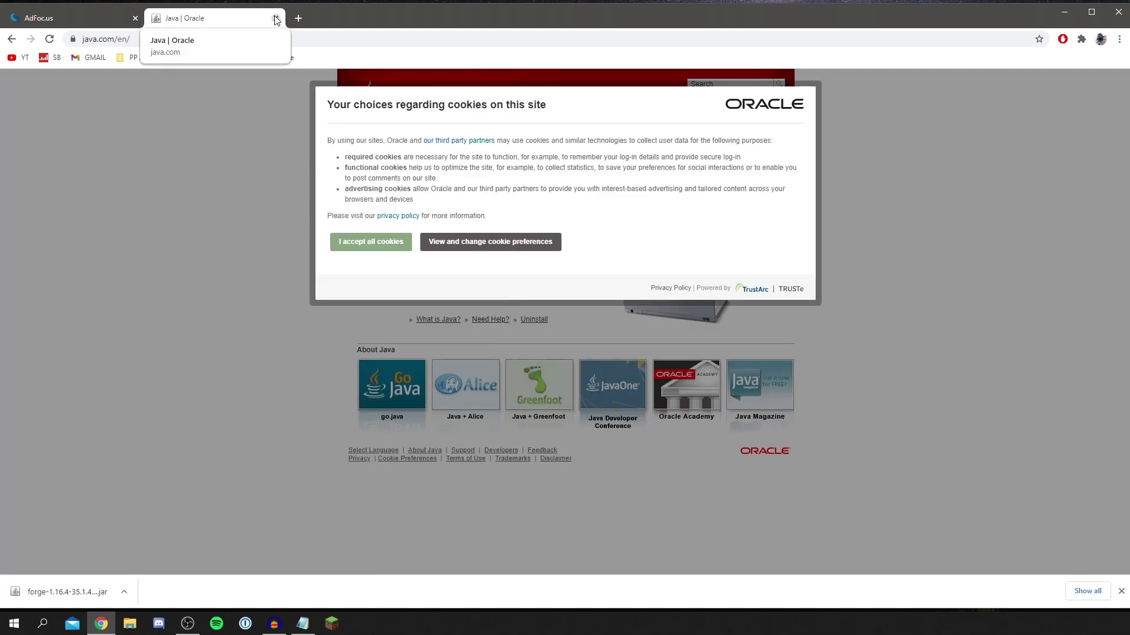
left_click(276, 19)
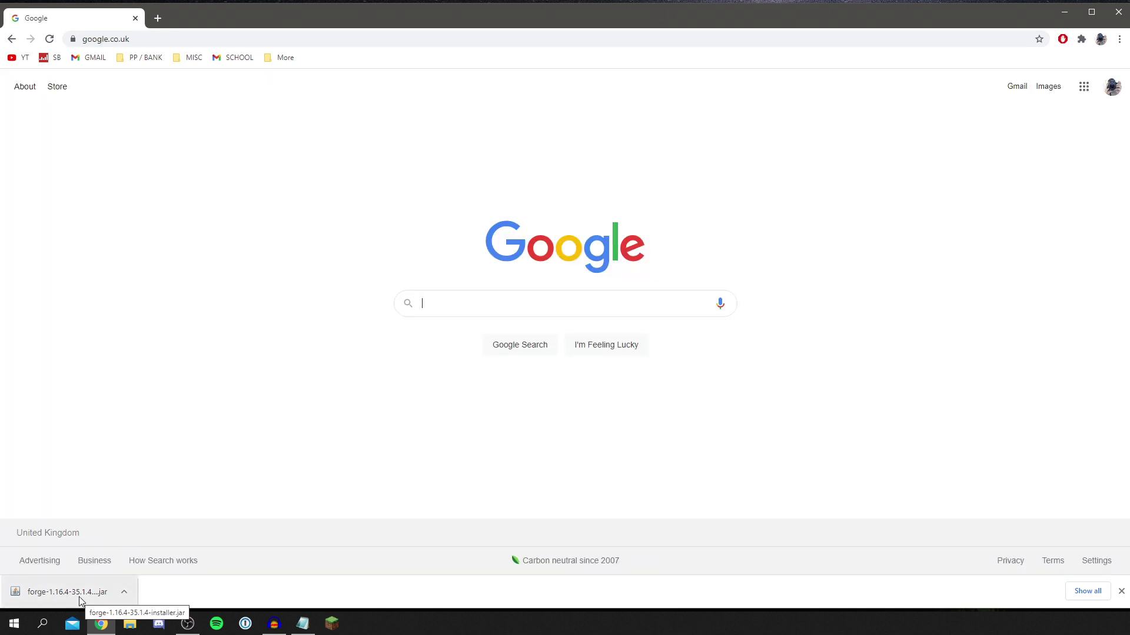
left_click(78, 597)
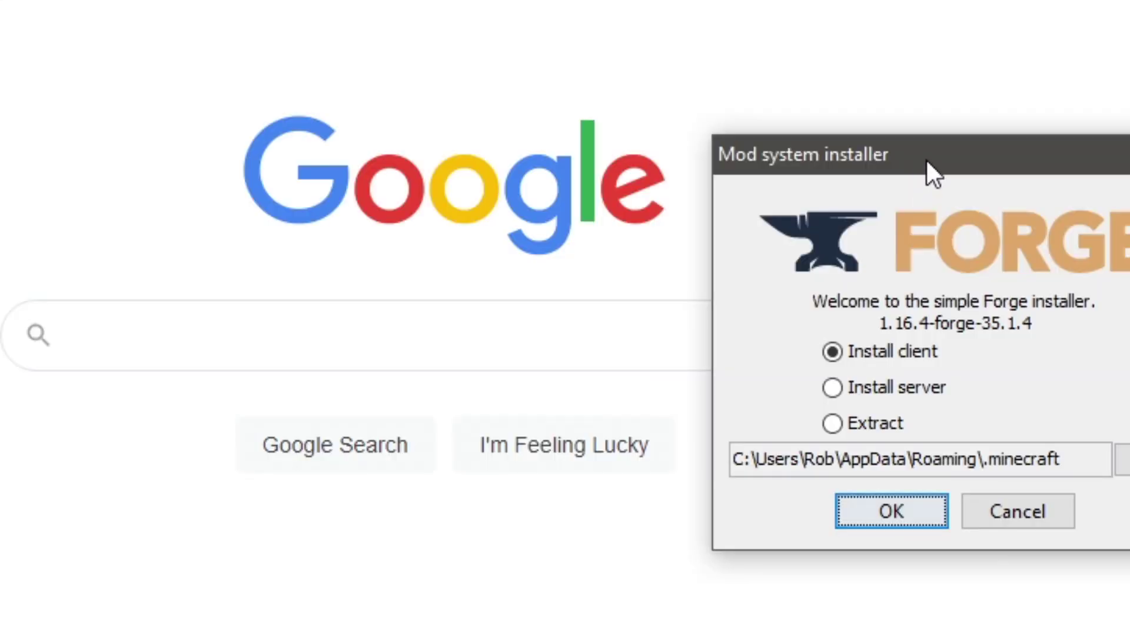
Install the Forge 1.16.4-35.1.4 client profile and dismiss the completion dialog.
left_click_drag(743, 237, 595, 232)
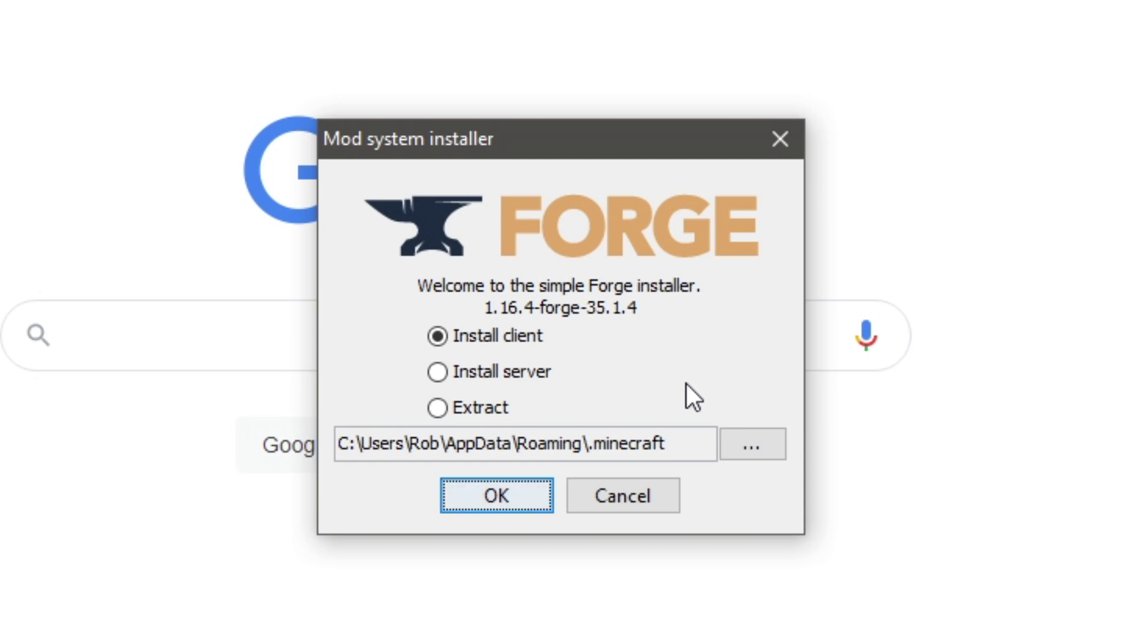
left_click(533, 494)
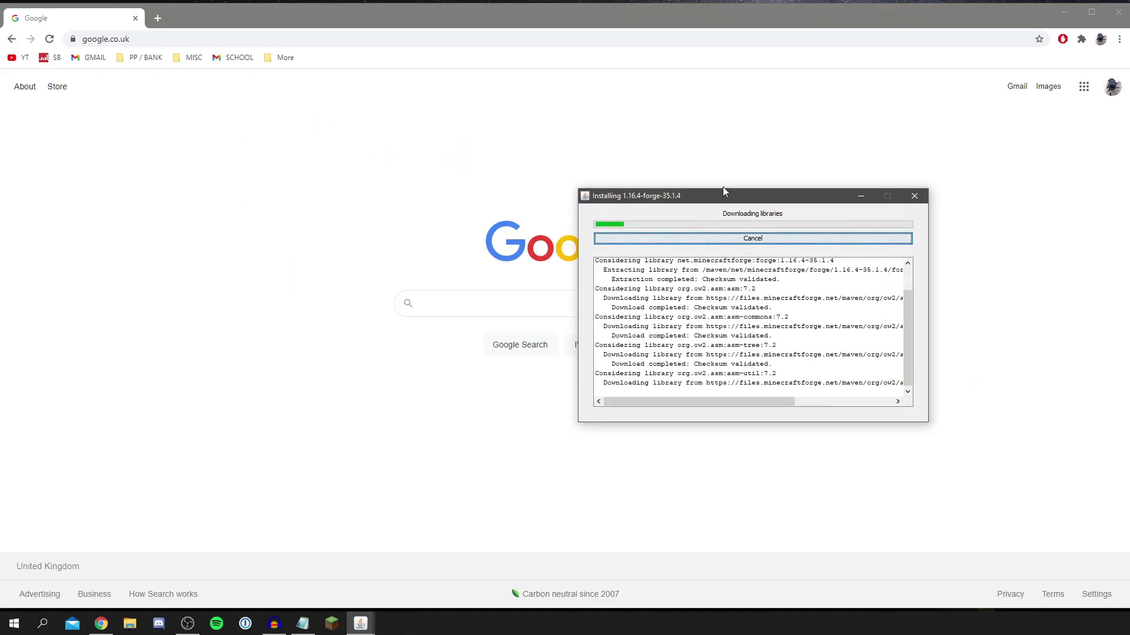
left_click_drag(728, 202, 608, 215)
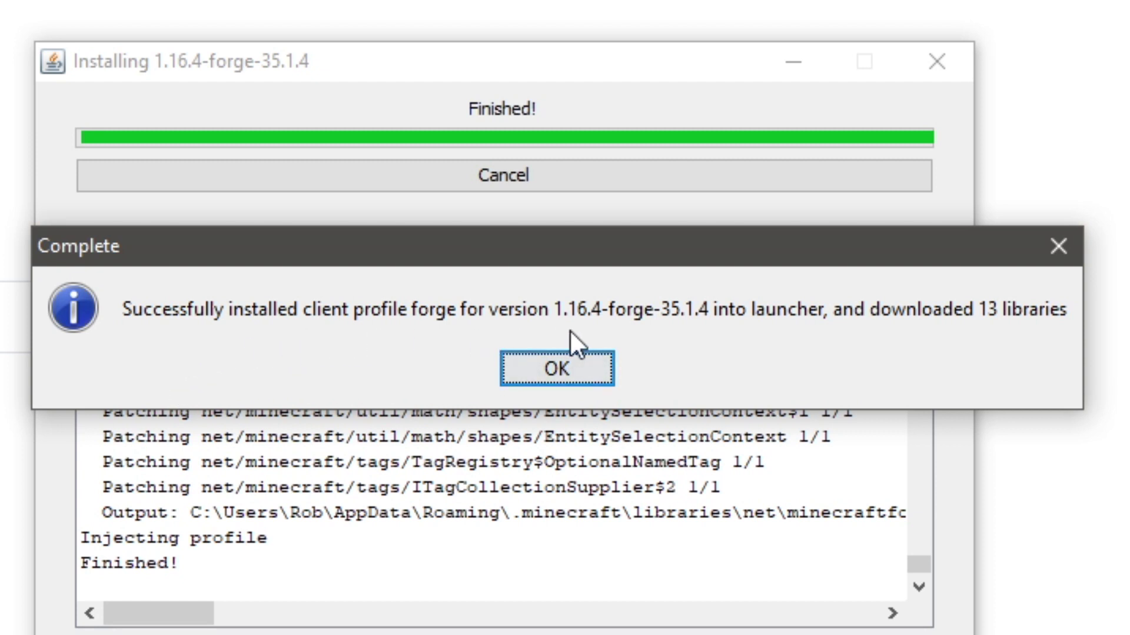
left_click(561, 380)
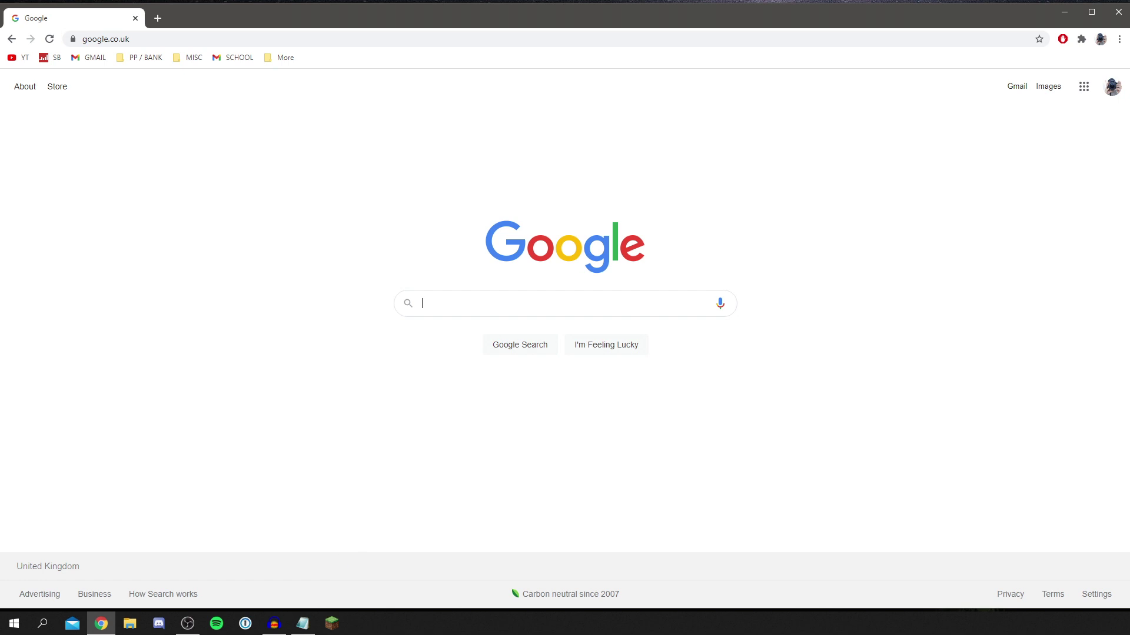
left_click(333, 622)
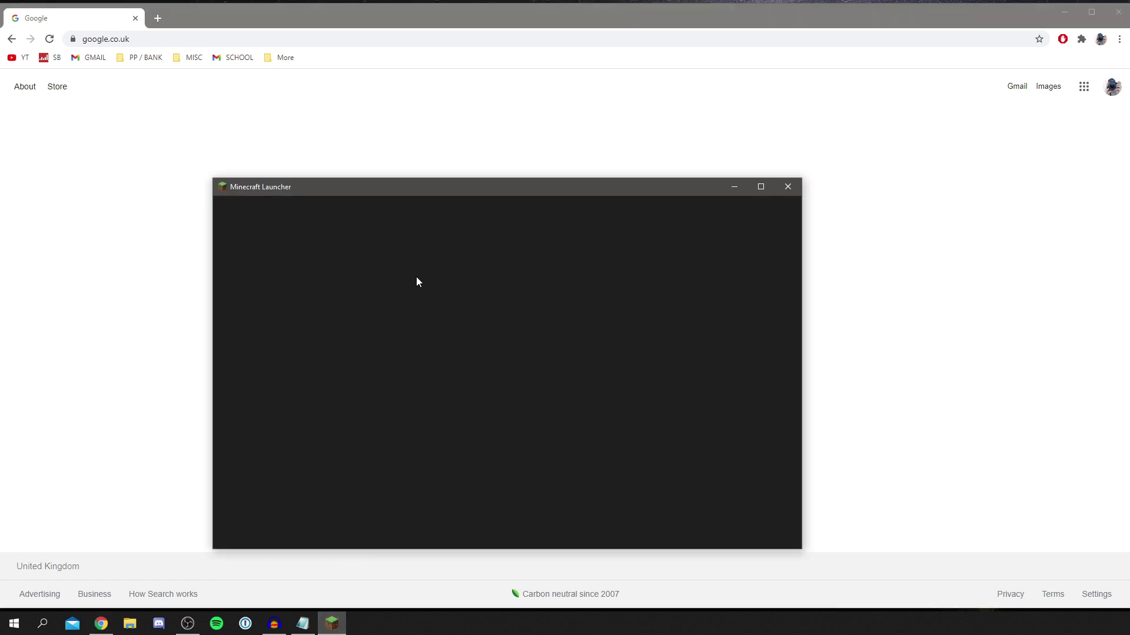
Play the 'forge' 1.16.4-forge-35.1.4 installation, accepting the modified-installation risks.
left_click_drag(451, 180, 513, 129)
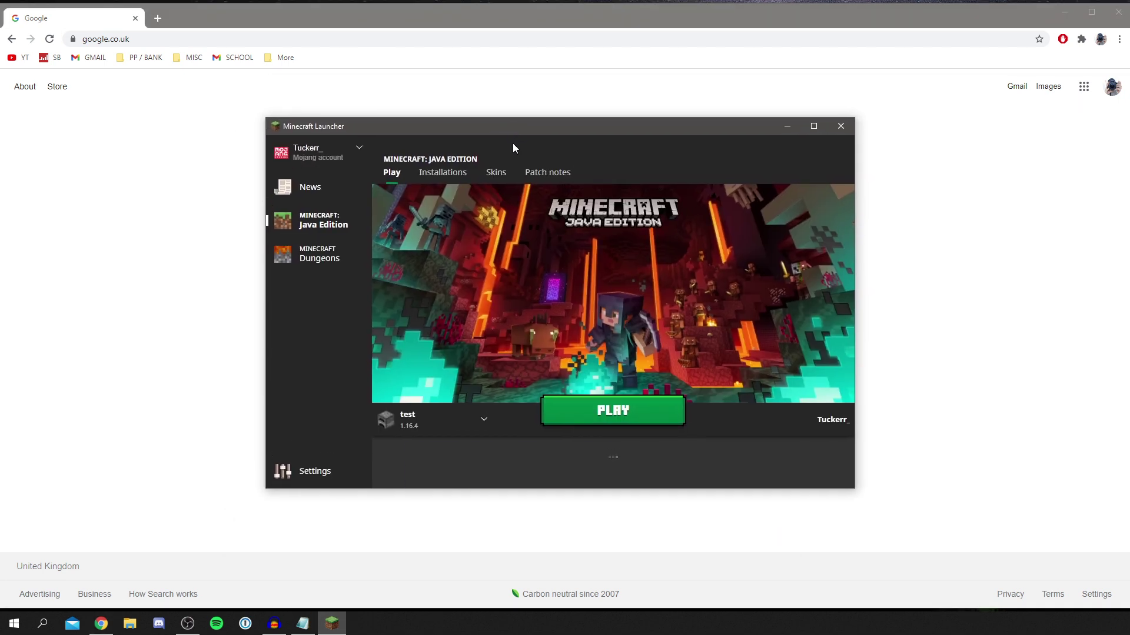
left_click(474, 421)
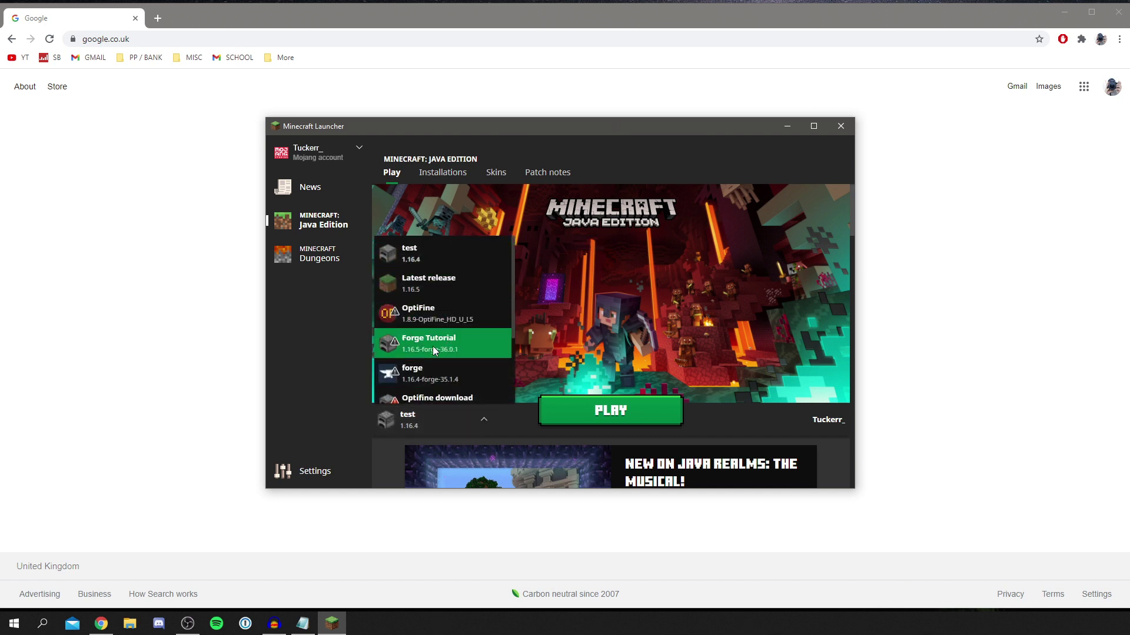
scroll(408, 345, "down", 2)
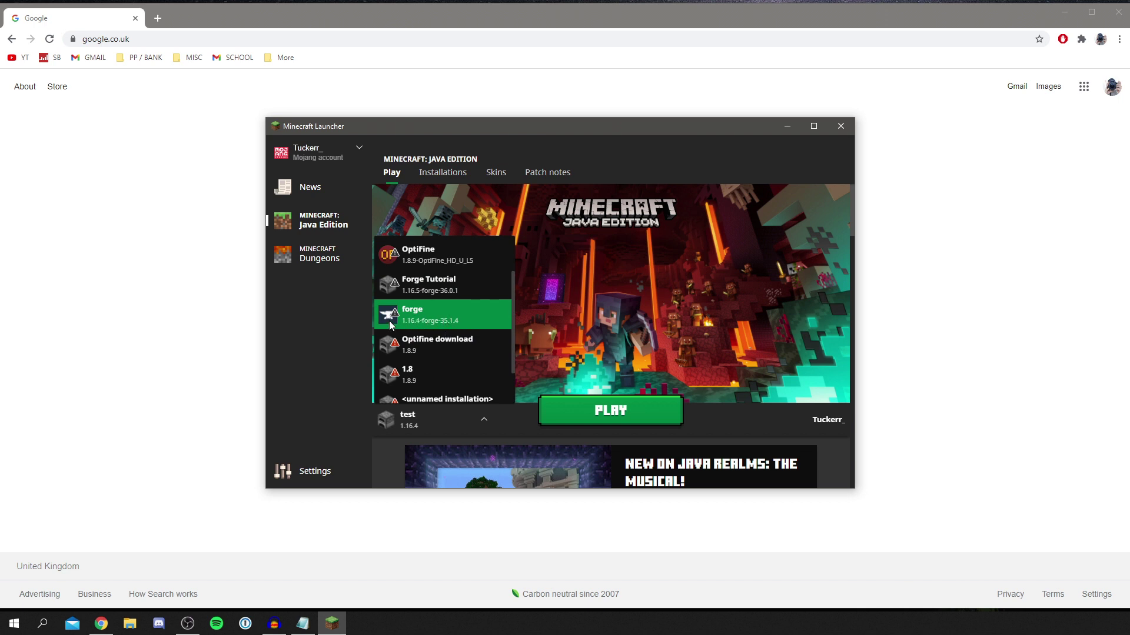
left_click(429, 318)
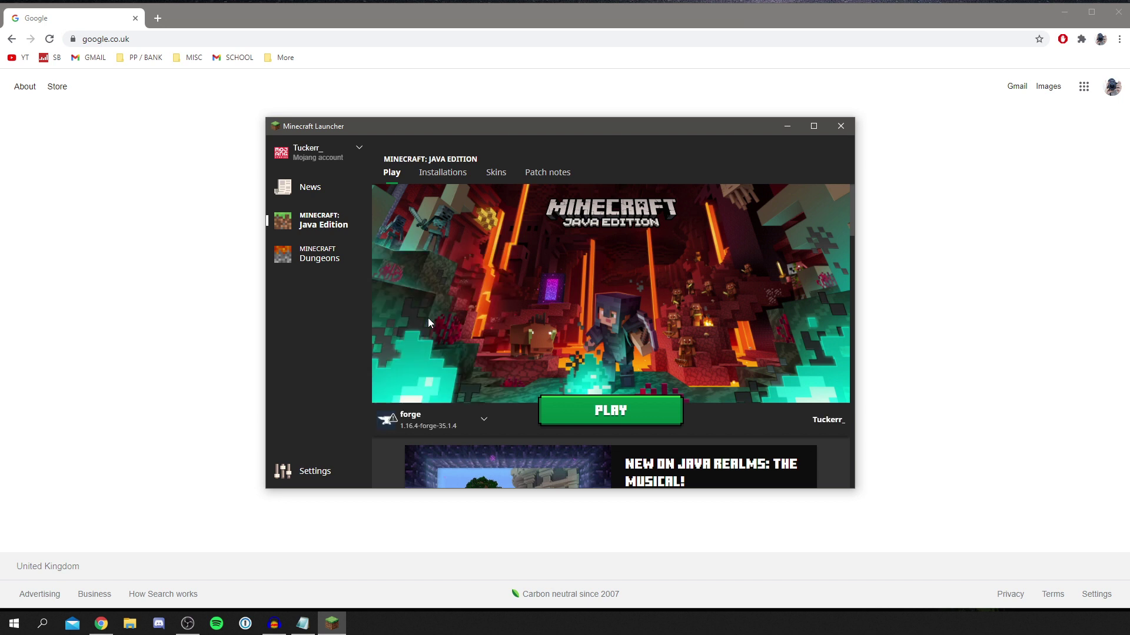
left_click(650, 413)
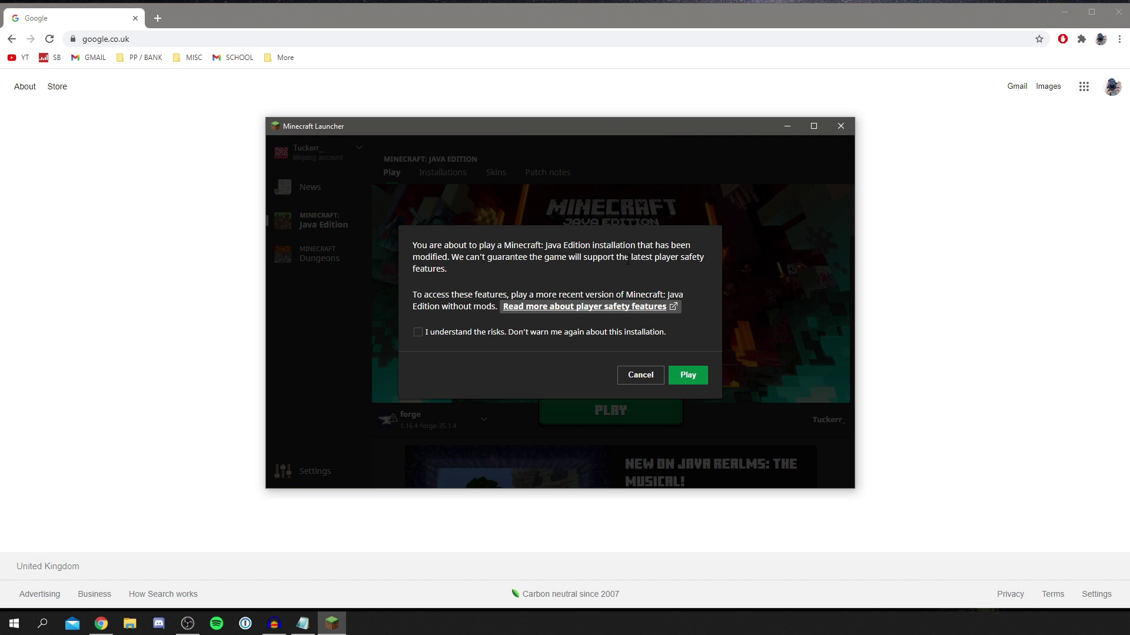
left_click(444, 333)
left_click(695, 384)
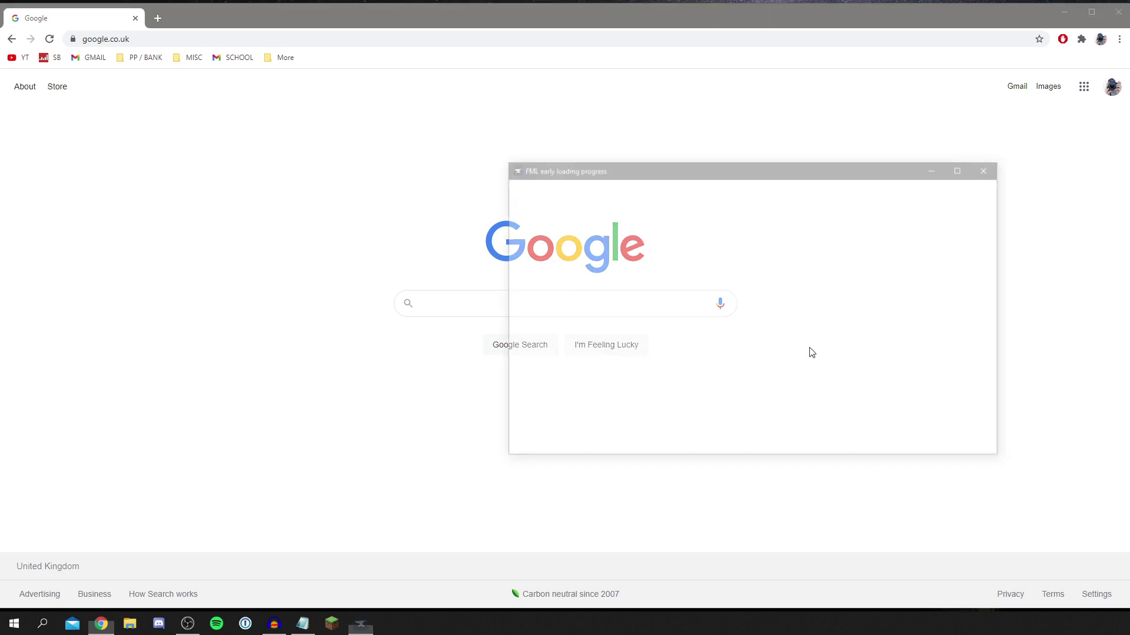
Load Minecraft with Forge 35.1.4, view the Mods list, and open the mods folder.
left_click_drag(646, 168, 470, 158)
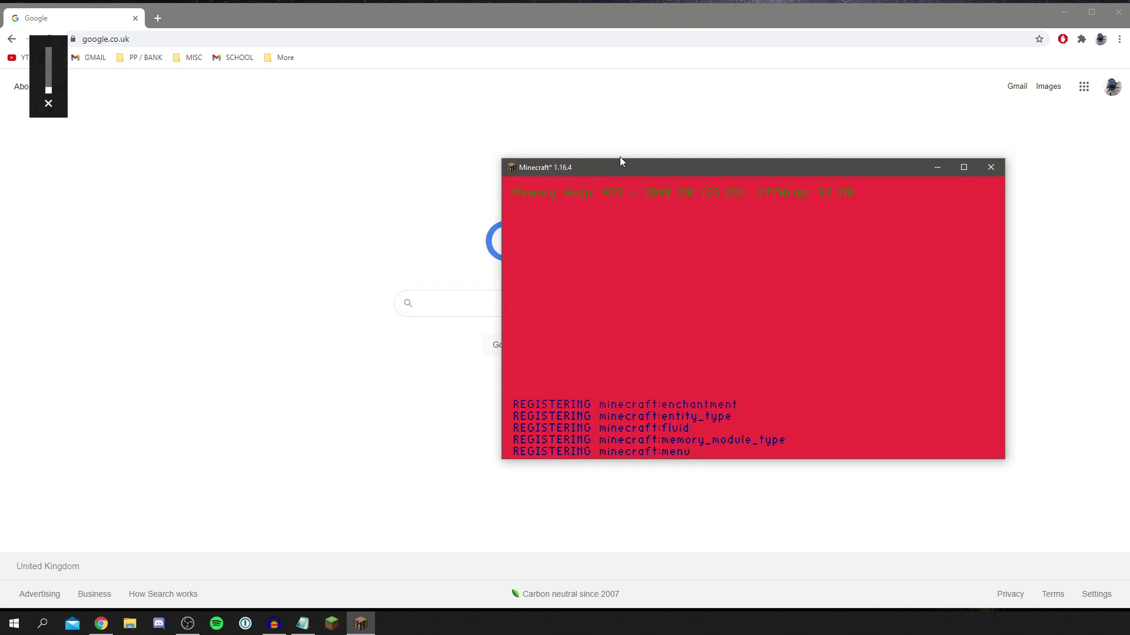
left_click_drag(610, 165, 556, 164)
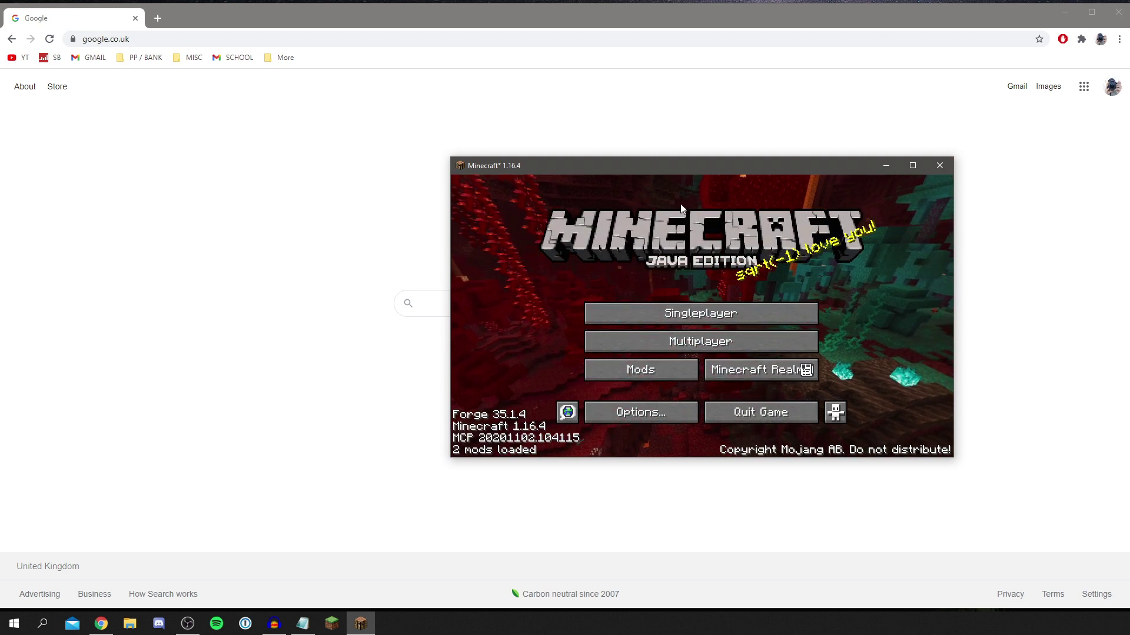
left_click_drag(634, 165, 577, 164)
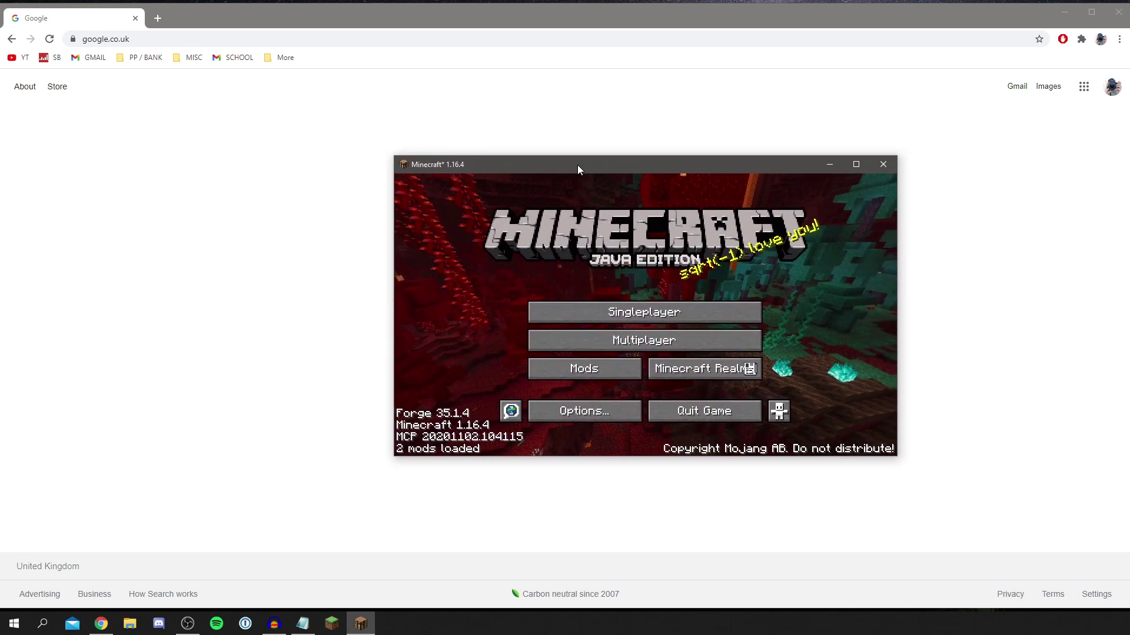
left_click(574, 364)
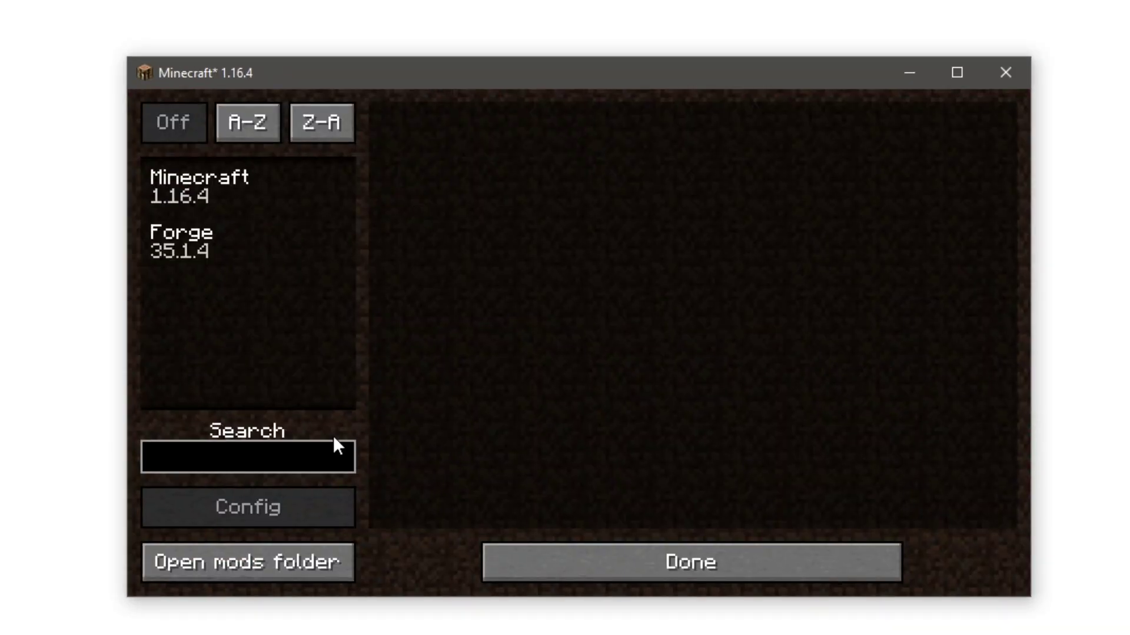
left_click(252, 562)
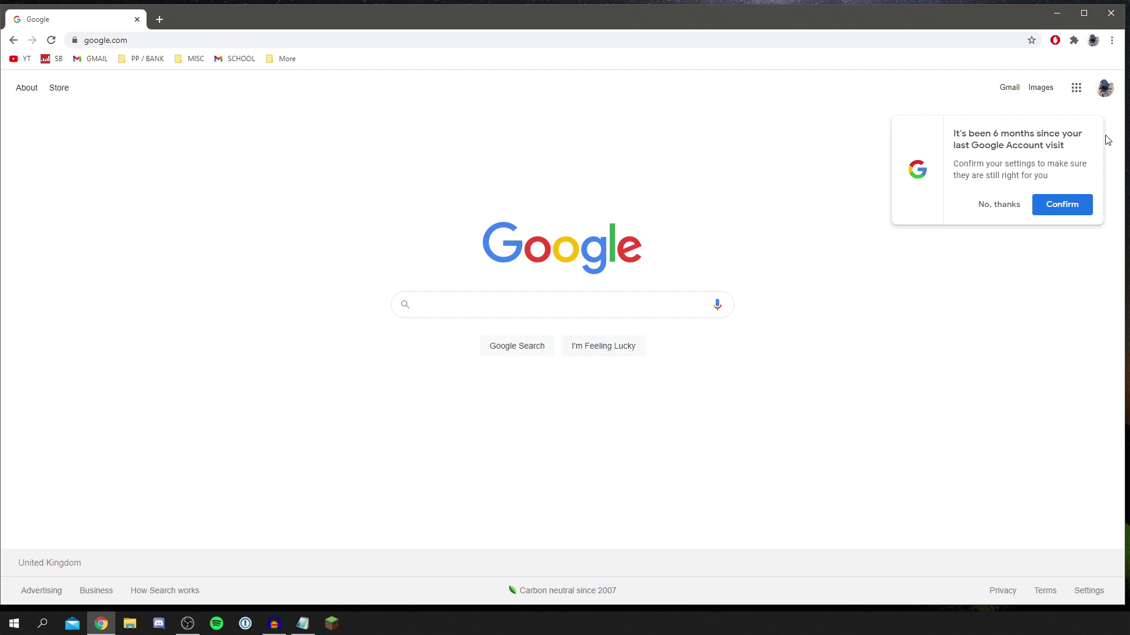
Search Google for 'curseforge minecraft mods' and open the CurseForge Minecraft mods page.
left_click(476, 313)
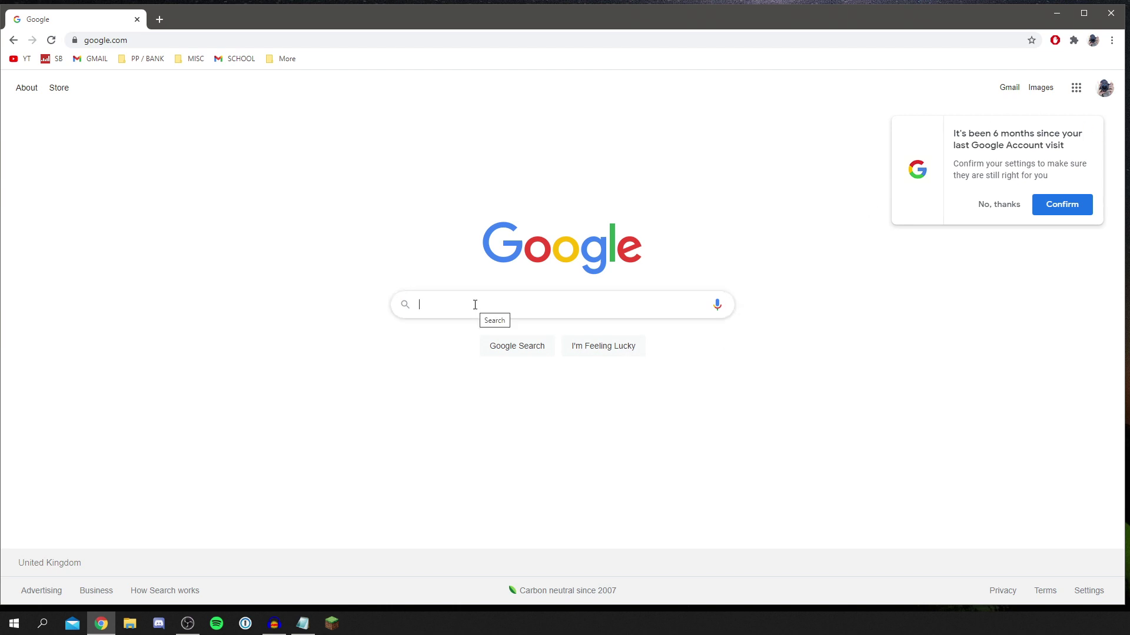
type("curseforg")
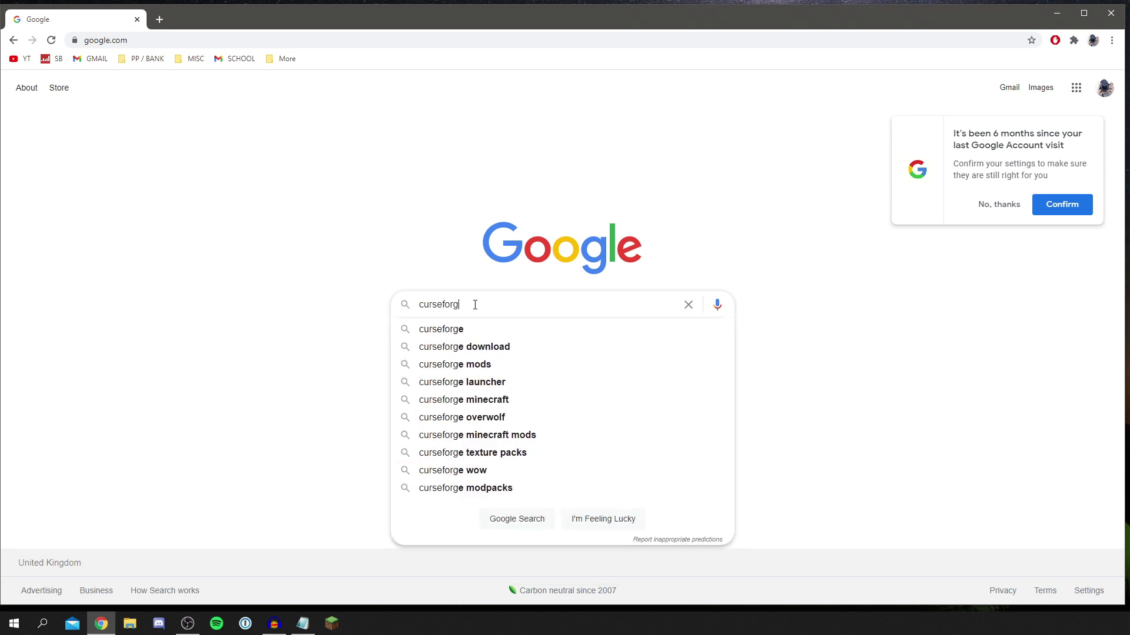
type("e minecra")
key("Down")
key("Down")
key("Return")
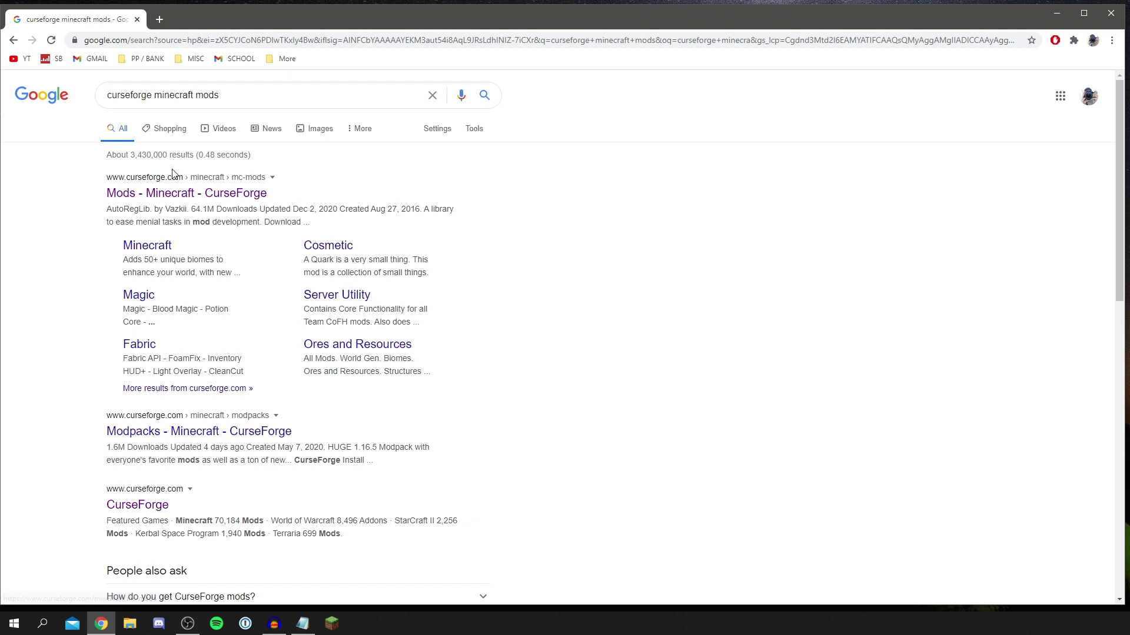
left_click(227, 192)
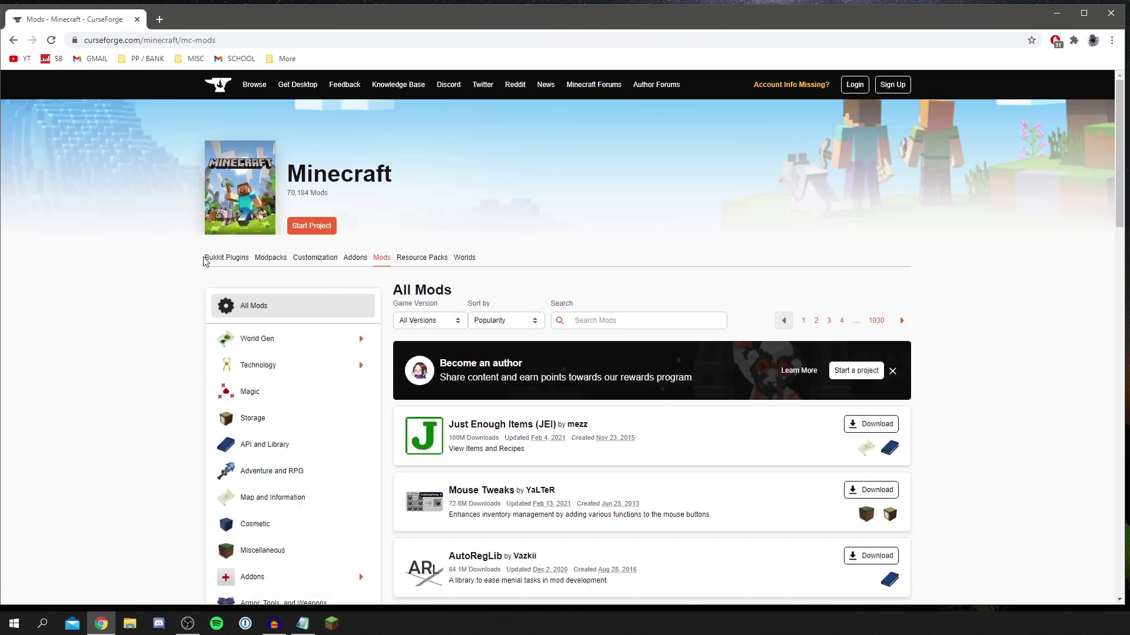
Open the Just Enough Items (JEI) page, skim its description, and show its Files.
scroll(206, 261, "down", 3)
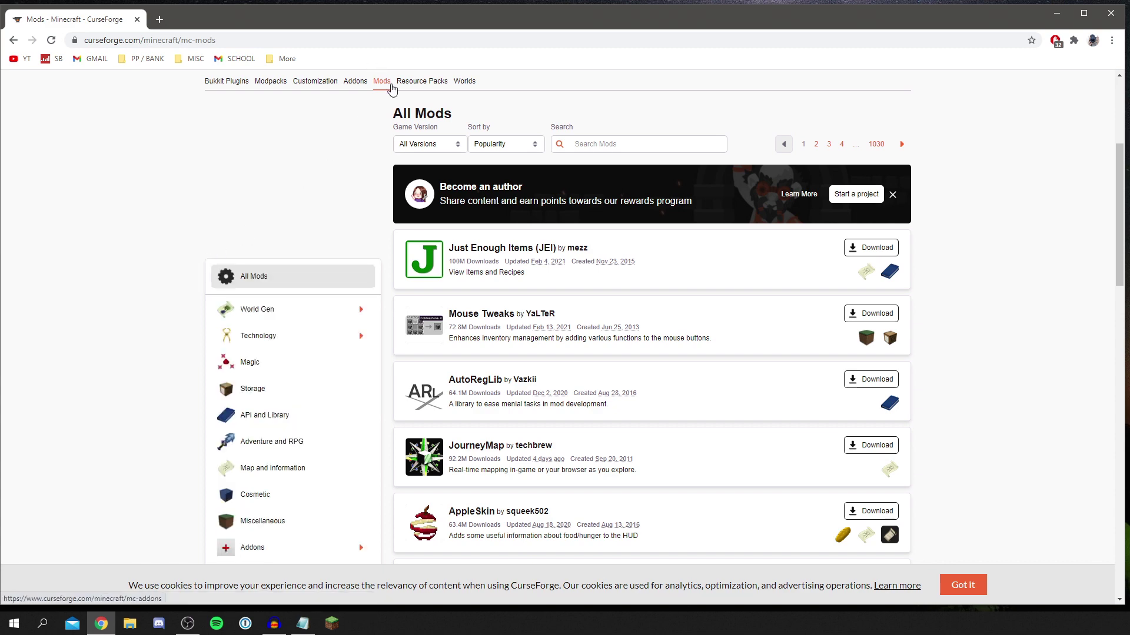
left_click(493, 253)
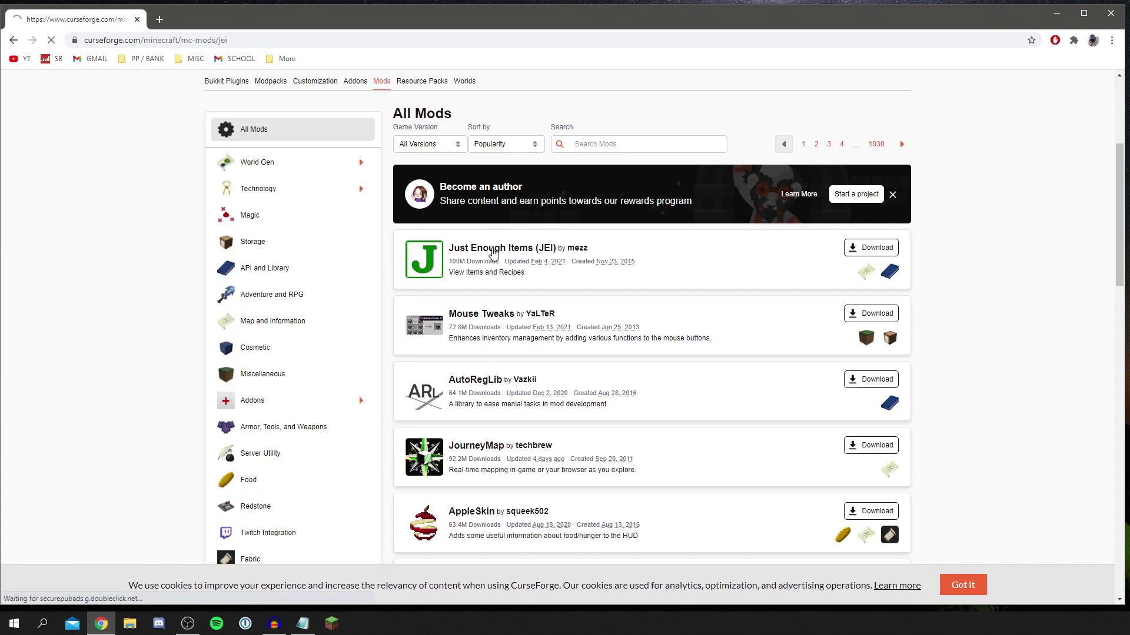
scroll(471, 260, "down", 4)
scroll(471, 260, "down", 4)
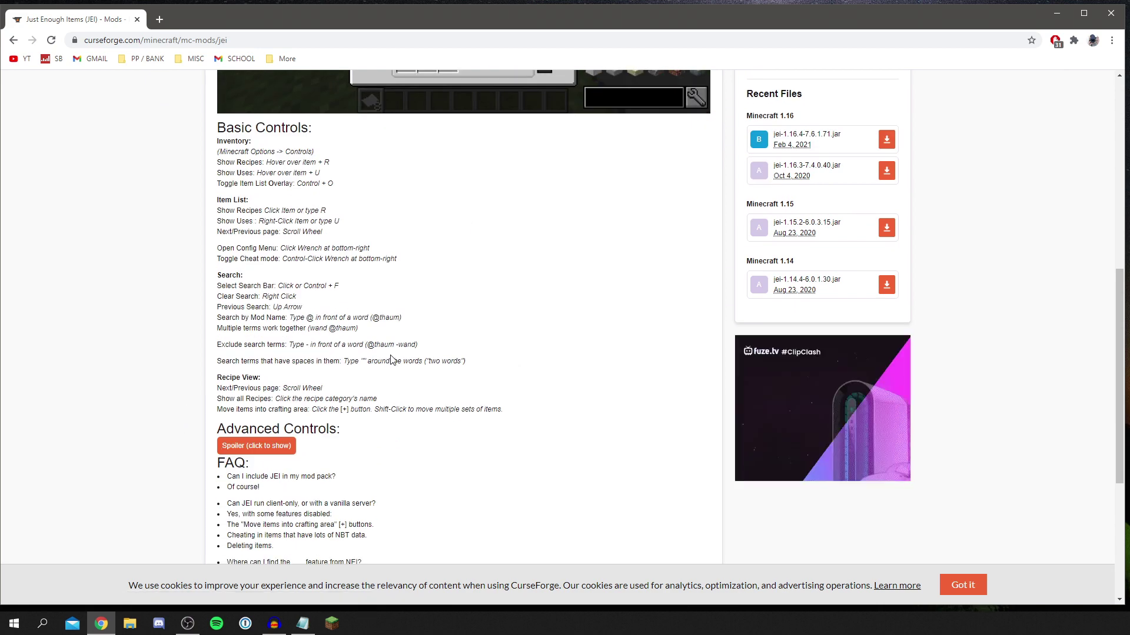
scroll(391, 360, "up", 7)
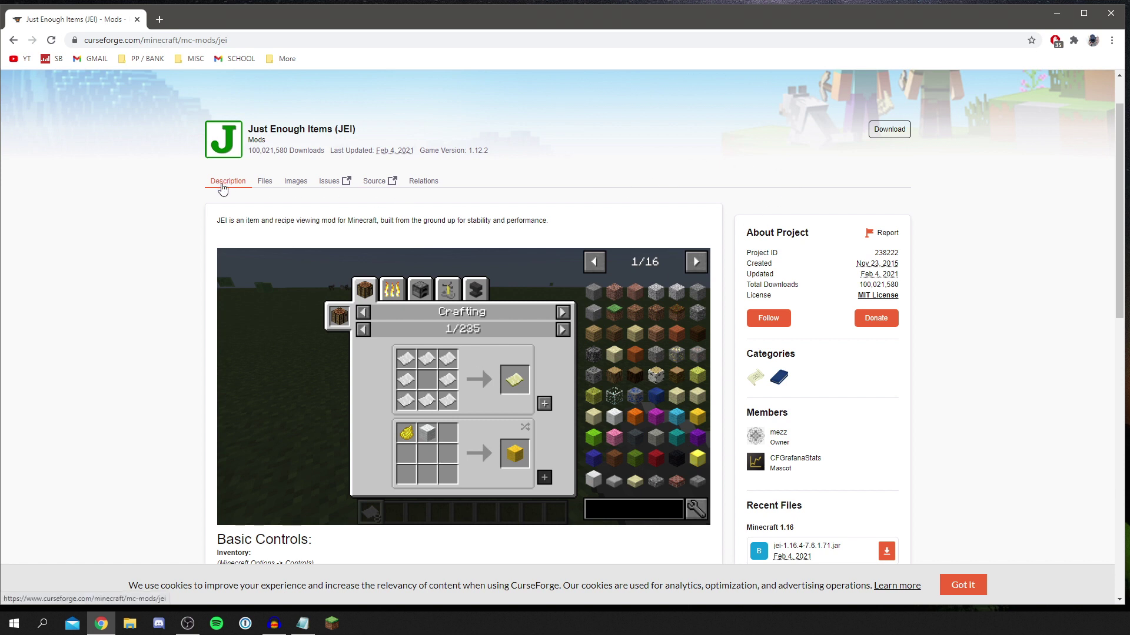
left_click(272, 187)
Download the 1.16.4 build jei-1.16.4-7.6.1.70.jar from Files and keep it past Chrome's warning.
scroll(285, 353, "down", 4)
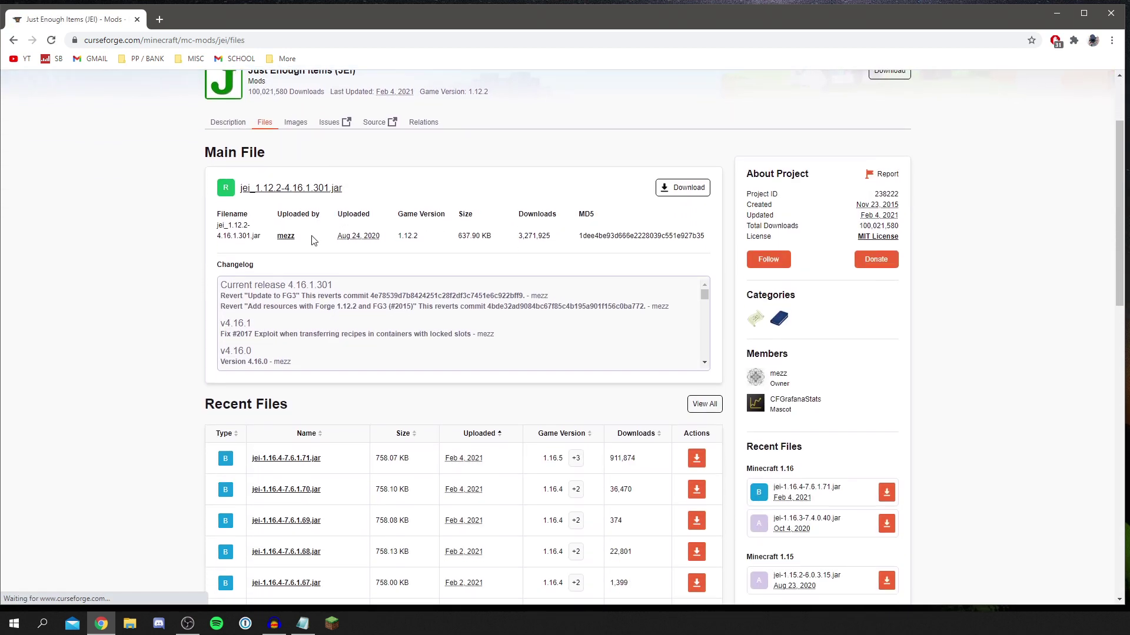
scroll(313, 470, "down", 1)
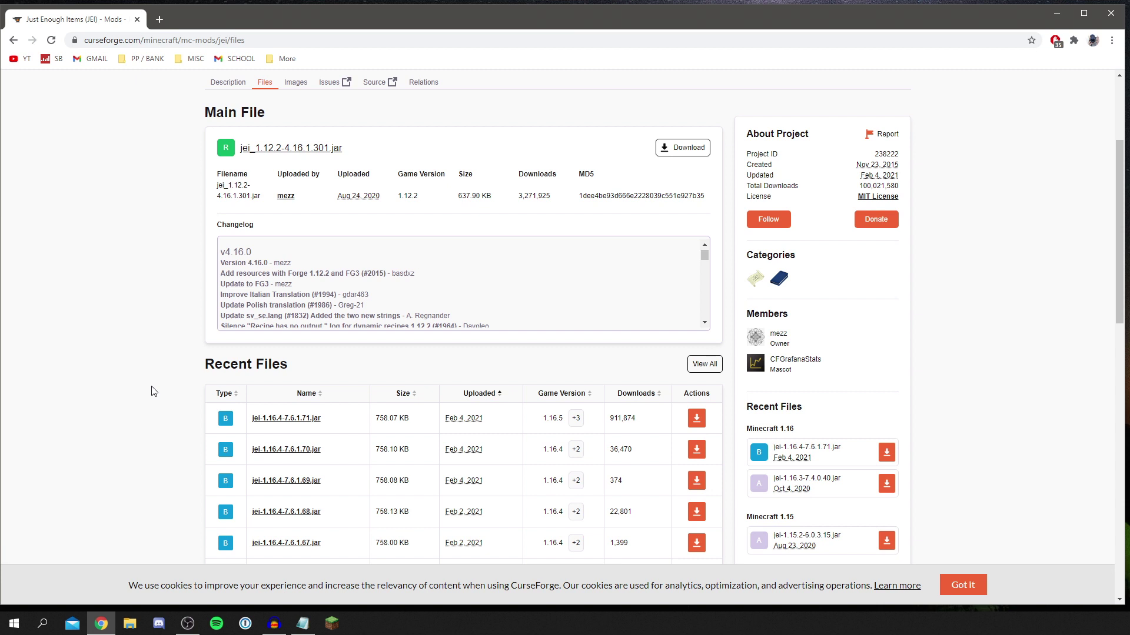
left_click(698, 450)
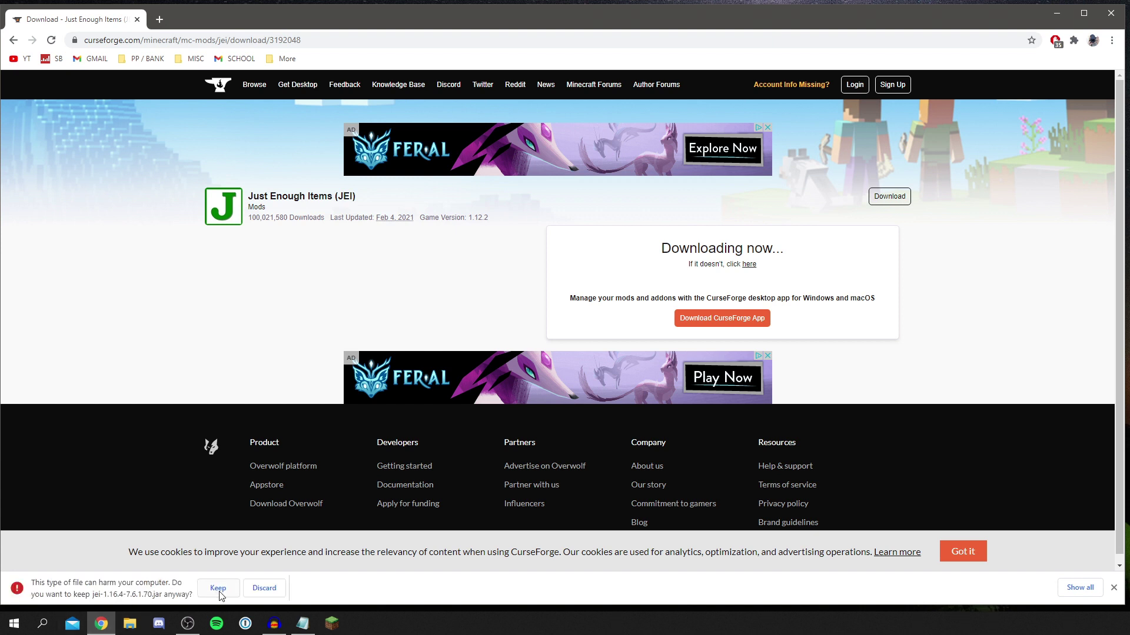
left_click(218, 588)
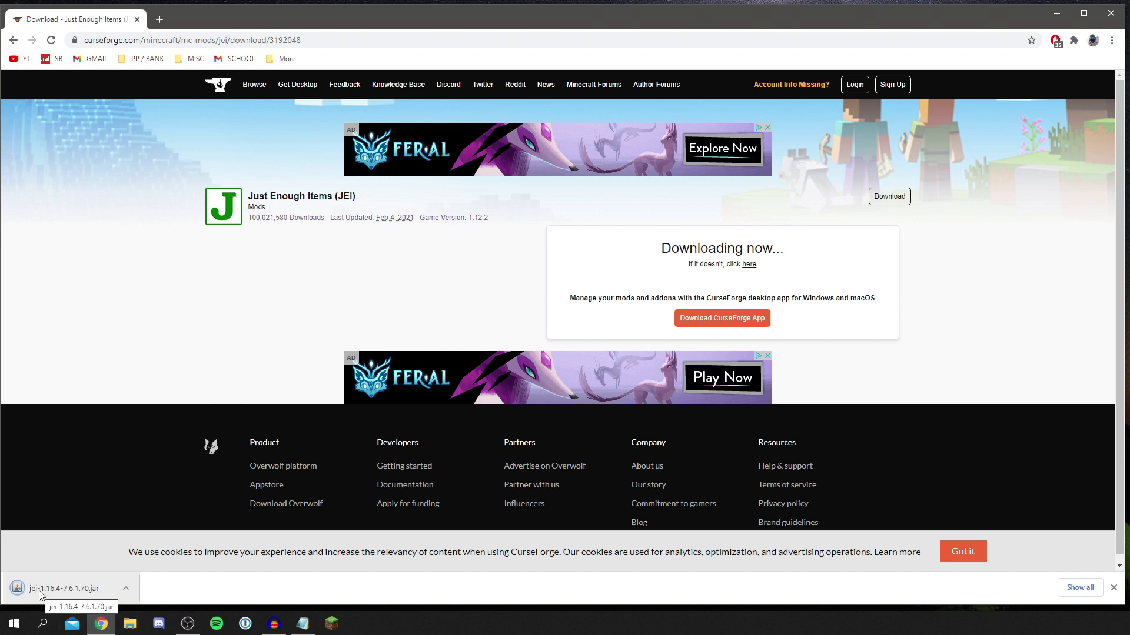
Drag jei-1.16.4-7.6.1.70.jar from Chrome's download shelf into the .minecraft mods folder beside autotip.
key("alt+Tab")
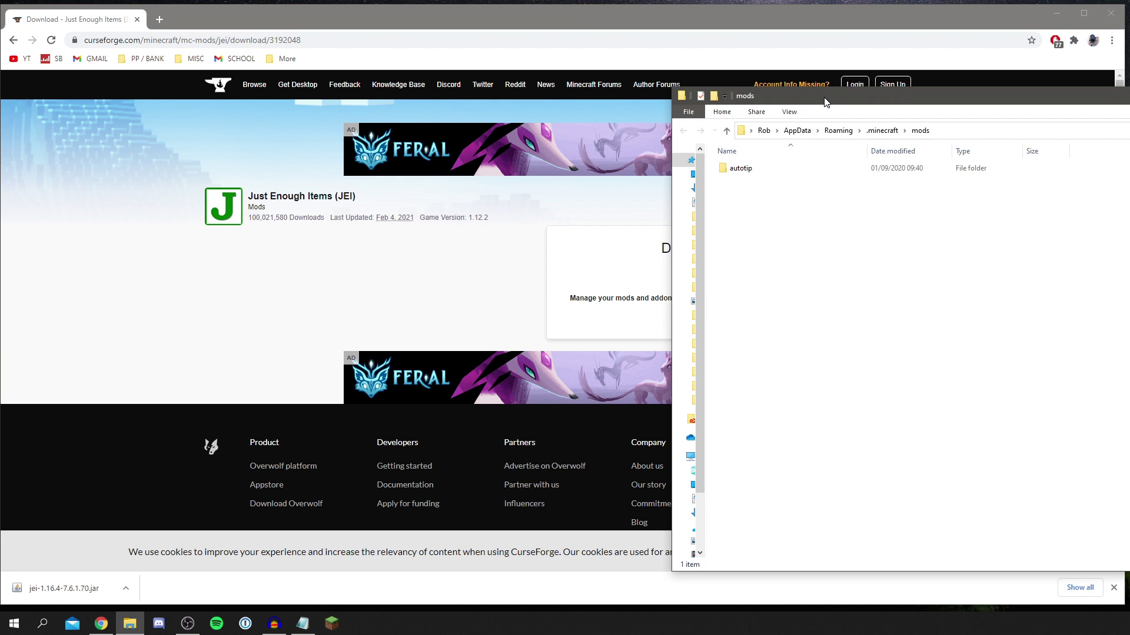
left_click_drag(823, 101, 992, 92)
left_click_drag(63, 588, 1000, 330)
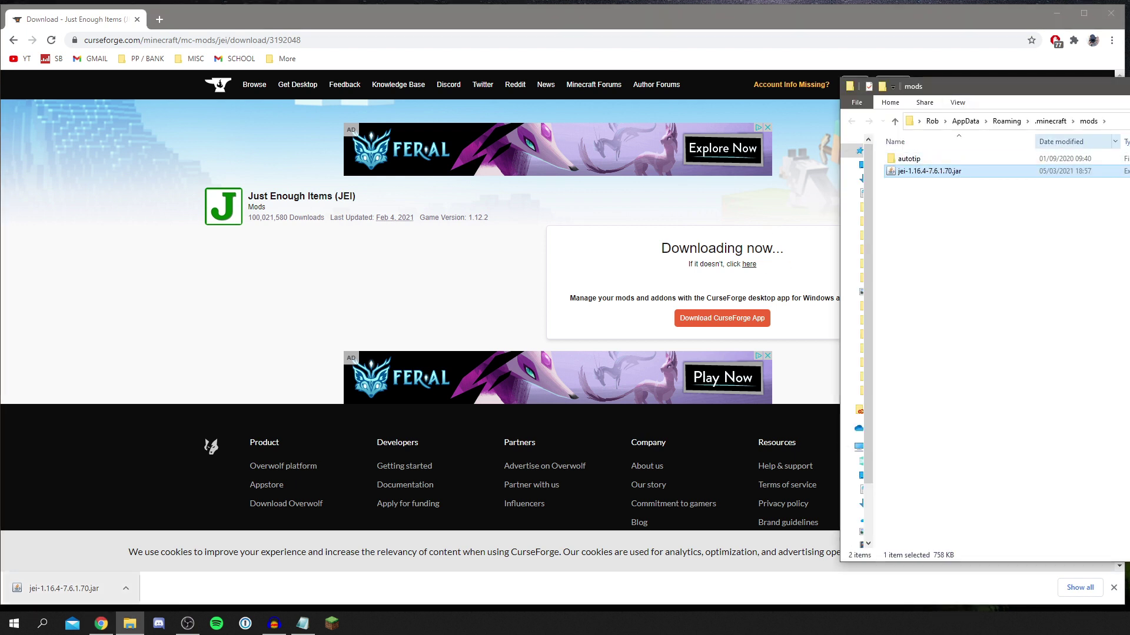
key("alt+Tab")
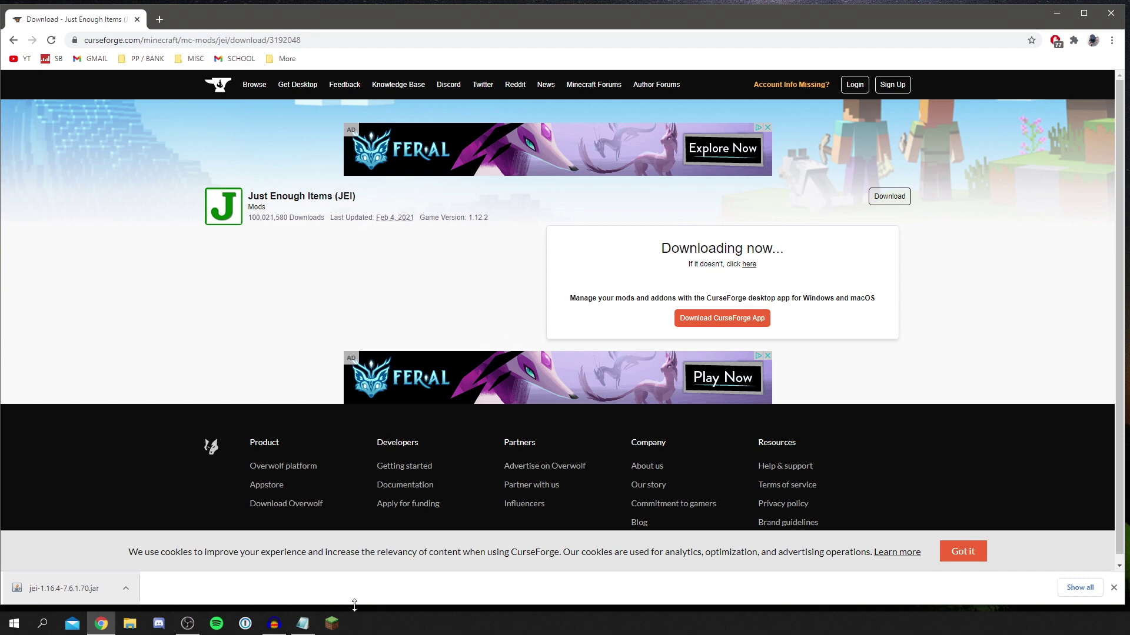
left_click(330, 625)
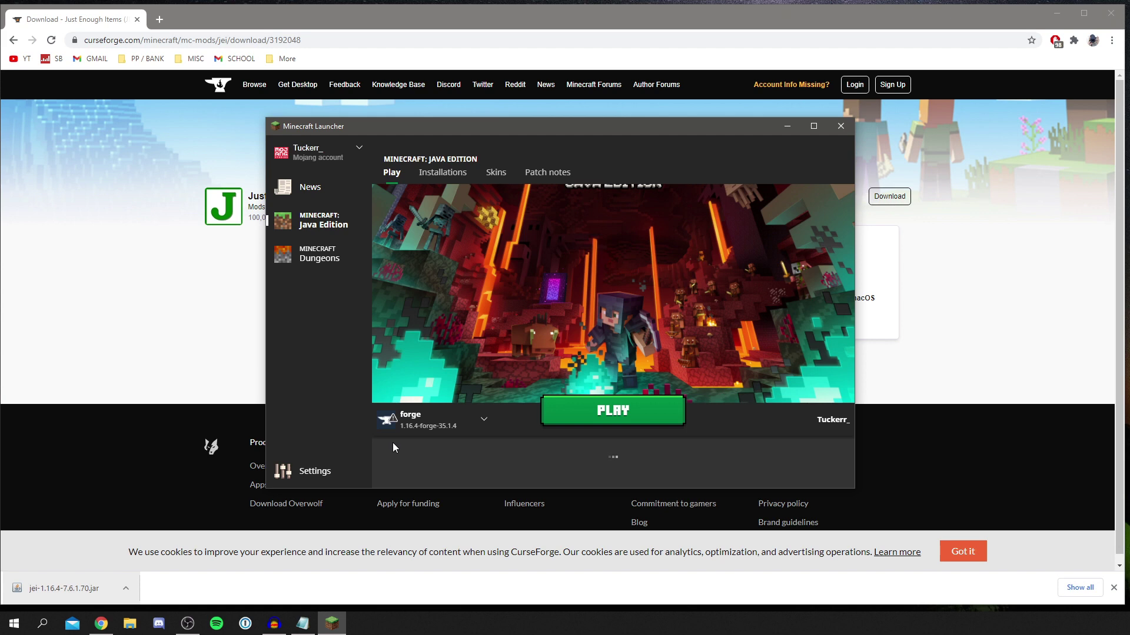
Launch the forge 1.16.4 profile and check the Mods list shows Just Enough Items 7.6.1.70.
left_click(618, 417)
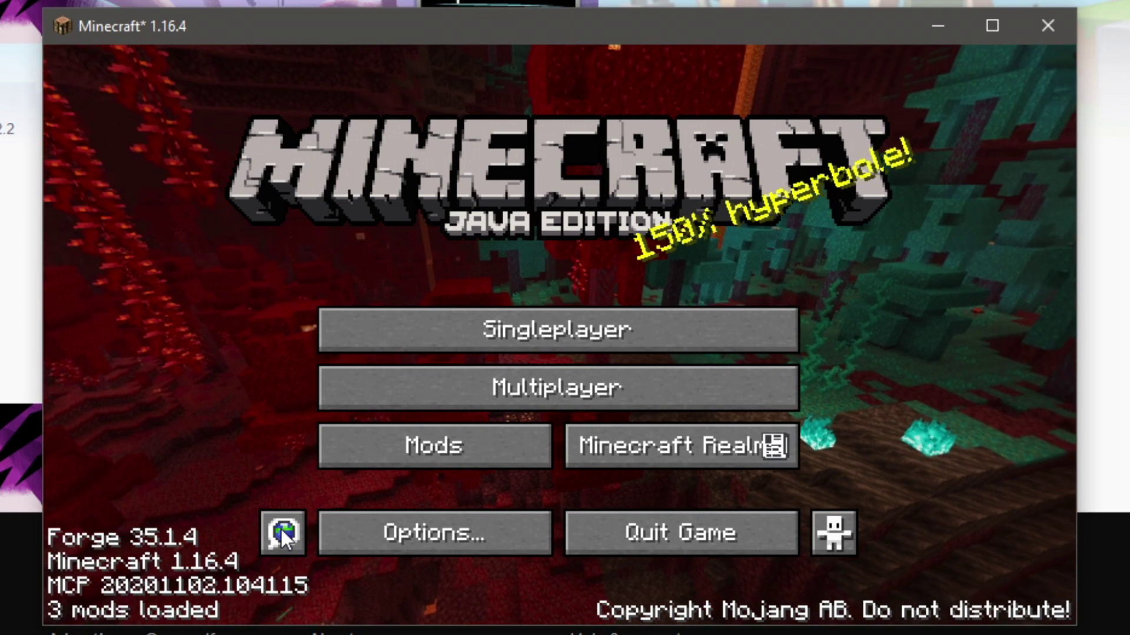
left_click(491, 456)
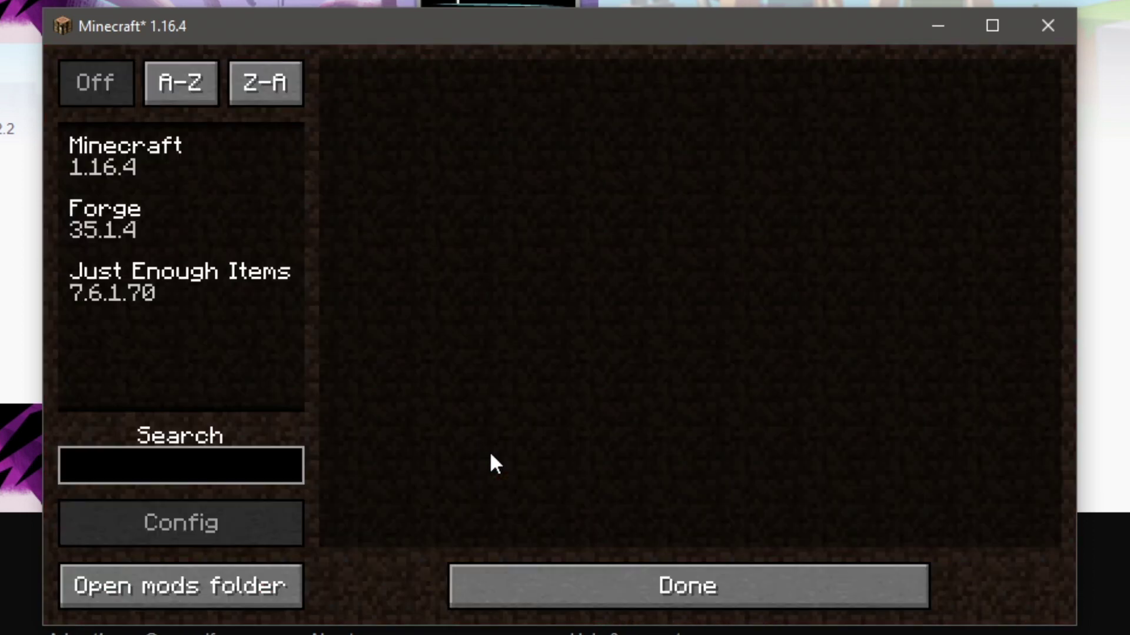
left_click(171, 303)
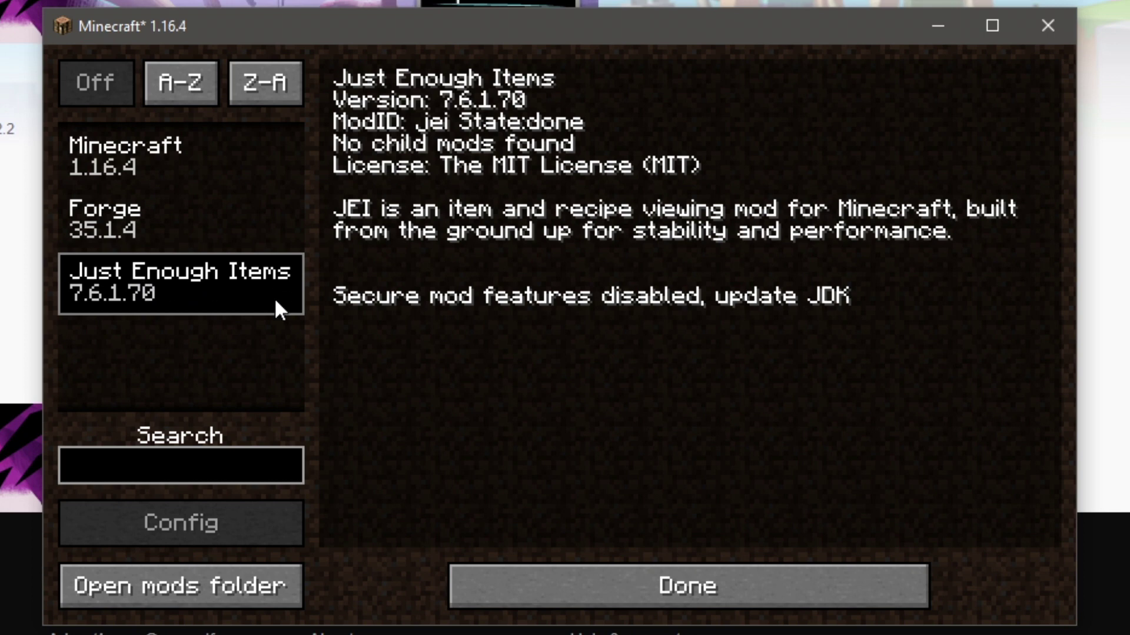
left_click(671, 580)
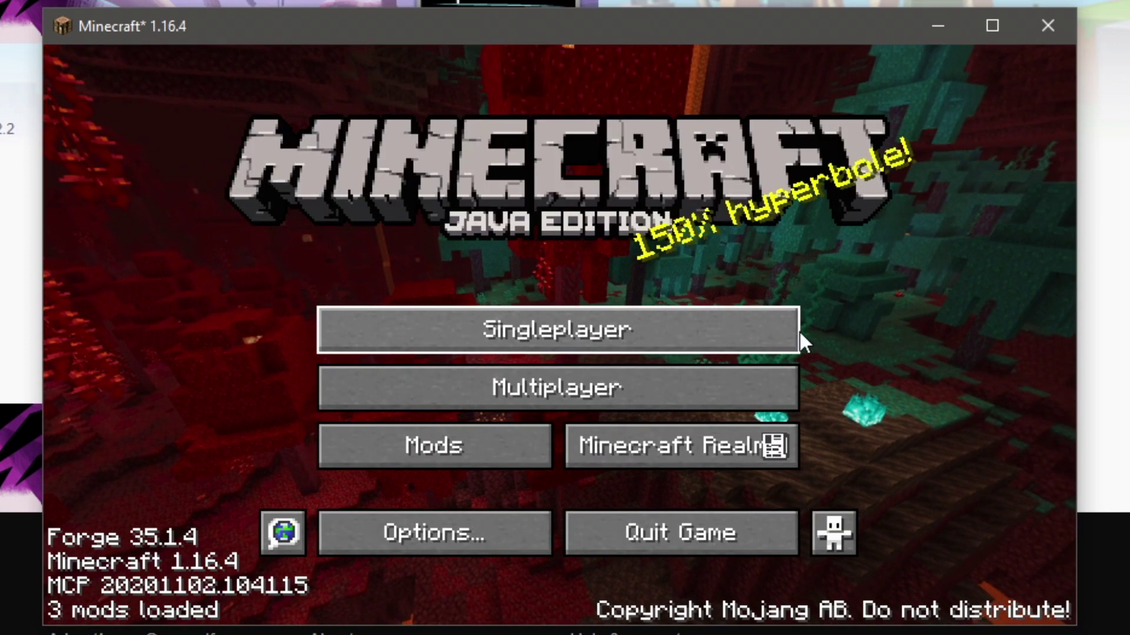
Load the first New World in singleplayer and open the creative inventory.
left_click(539, 338)
double_click(435, 219)
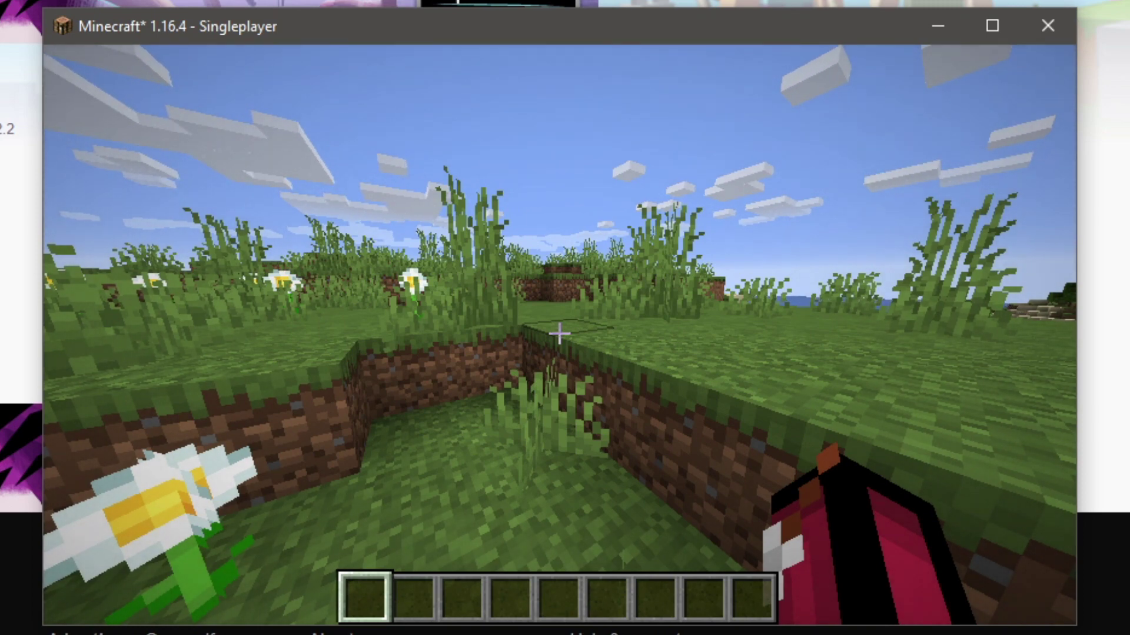
key("e")
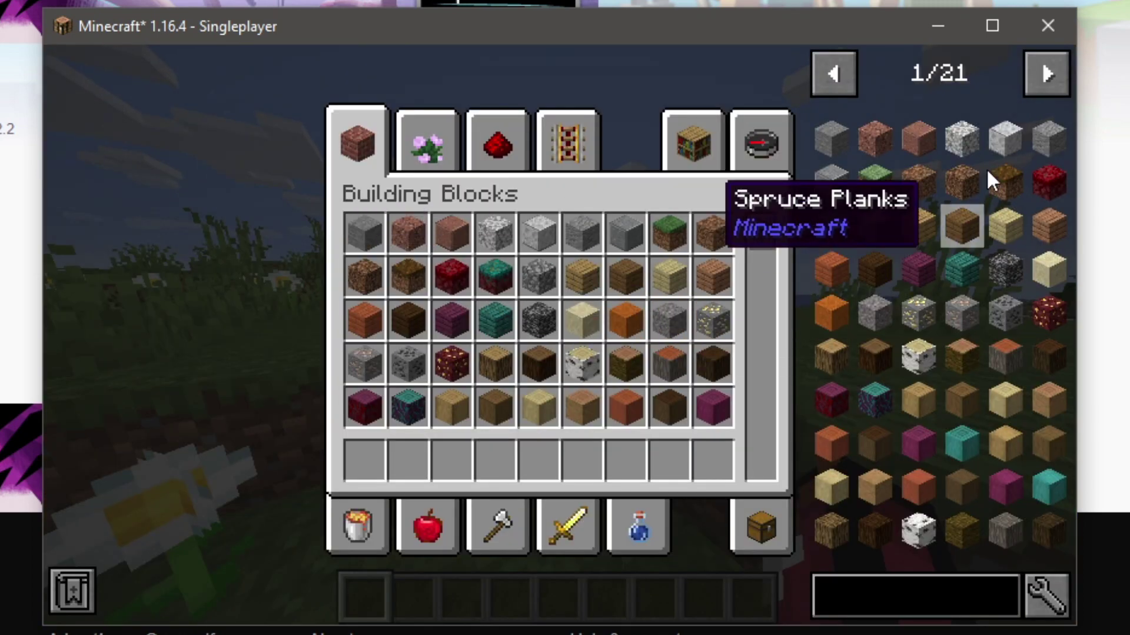
Page the JEI item list forward to page 9/21.
left_click(1059, 78)
left_click(1059, 78)
left_click(1057, 78)
left_click(1058, 77)
left_click(1057, 78)
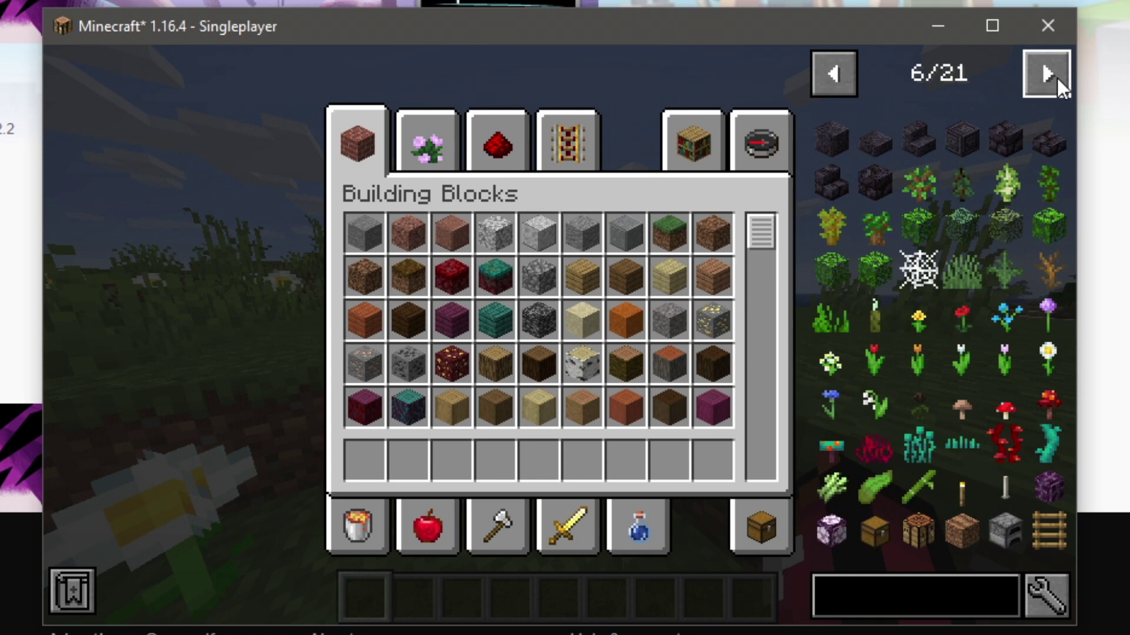
left_click(1057, 78)
left_click(1047, 76)
left_click(1047, 77)
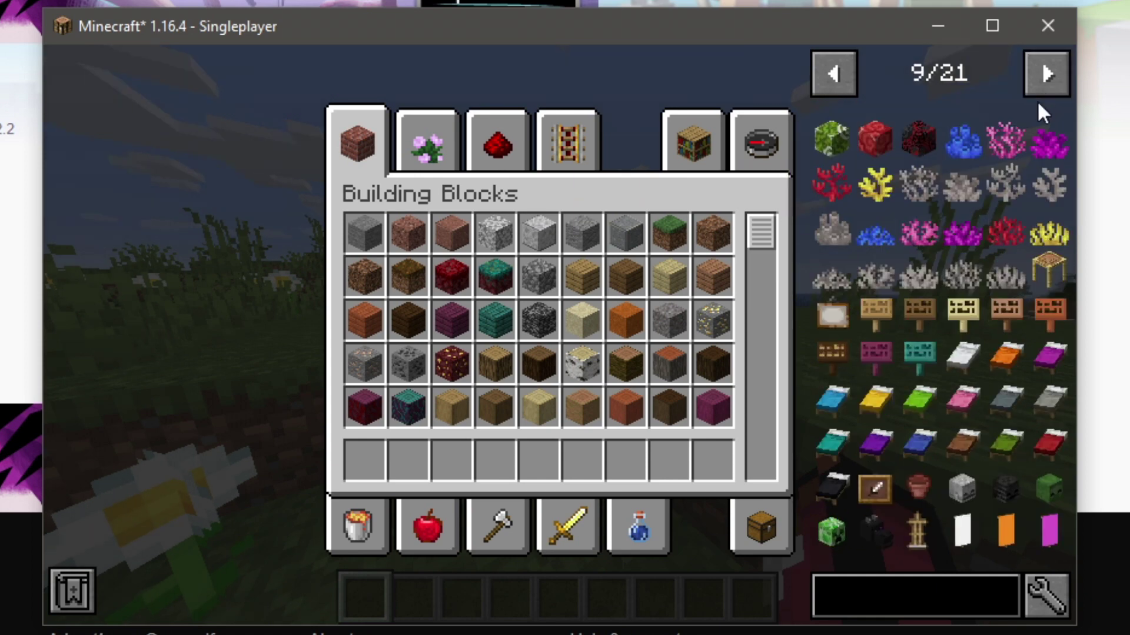
View the Oak Sign, Yellow Bed and Yellow Wool recipes, then recipes using White Wool.
left_click(877, 319)
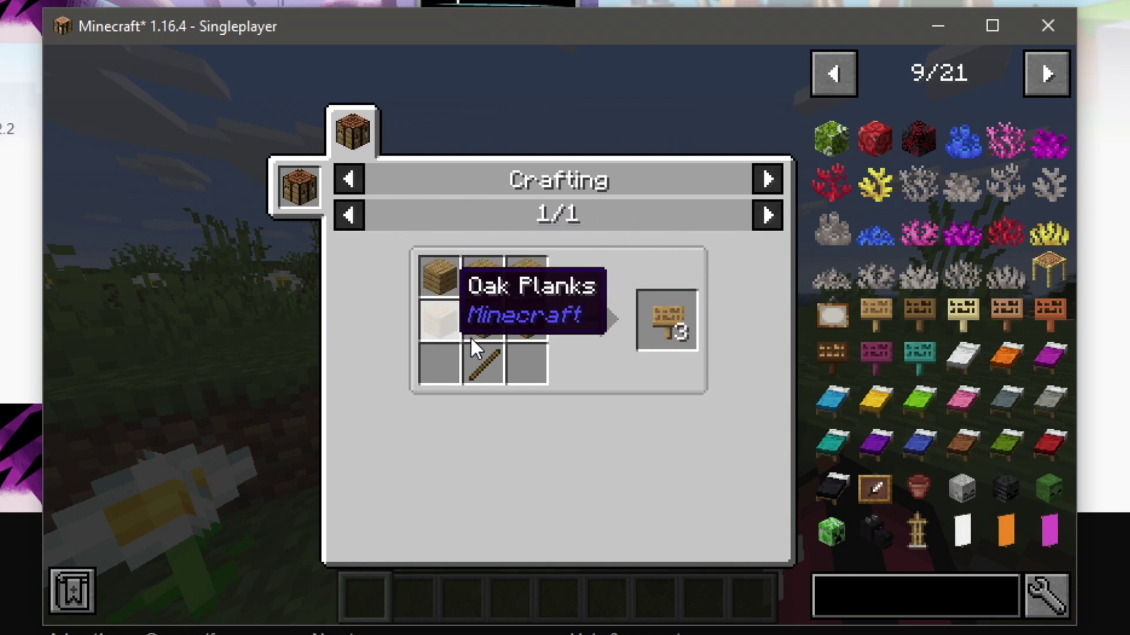
left_click(865, 393)
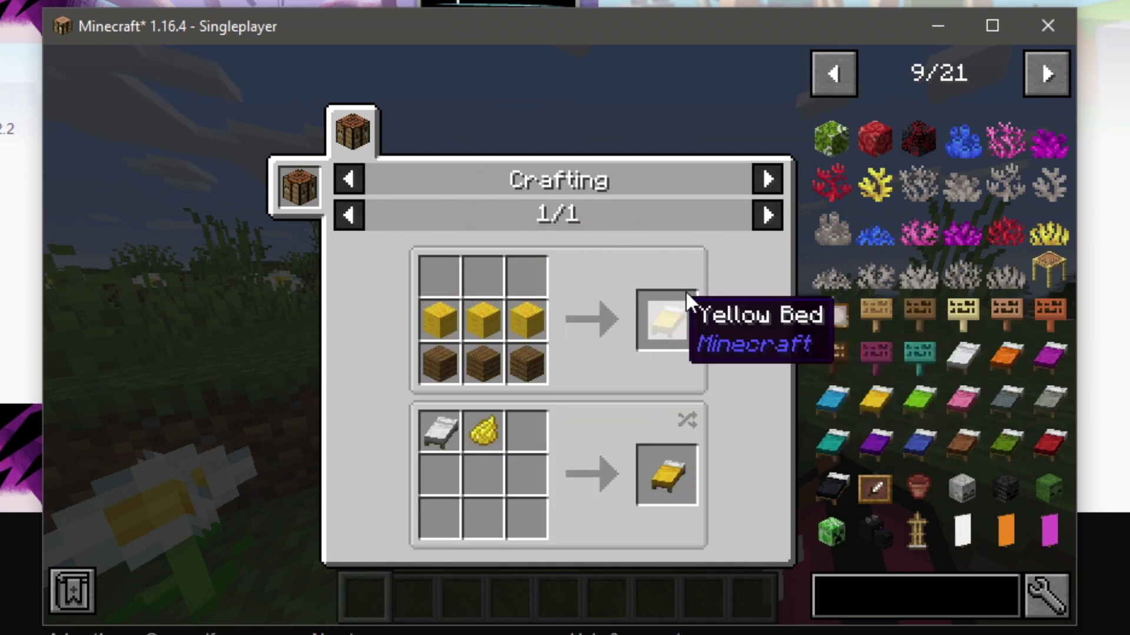
left_click(450, 308)
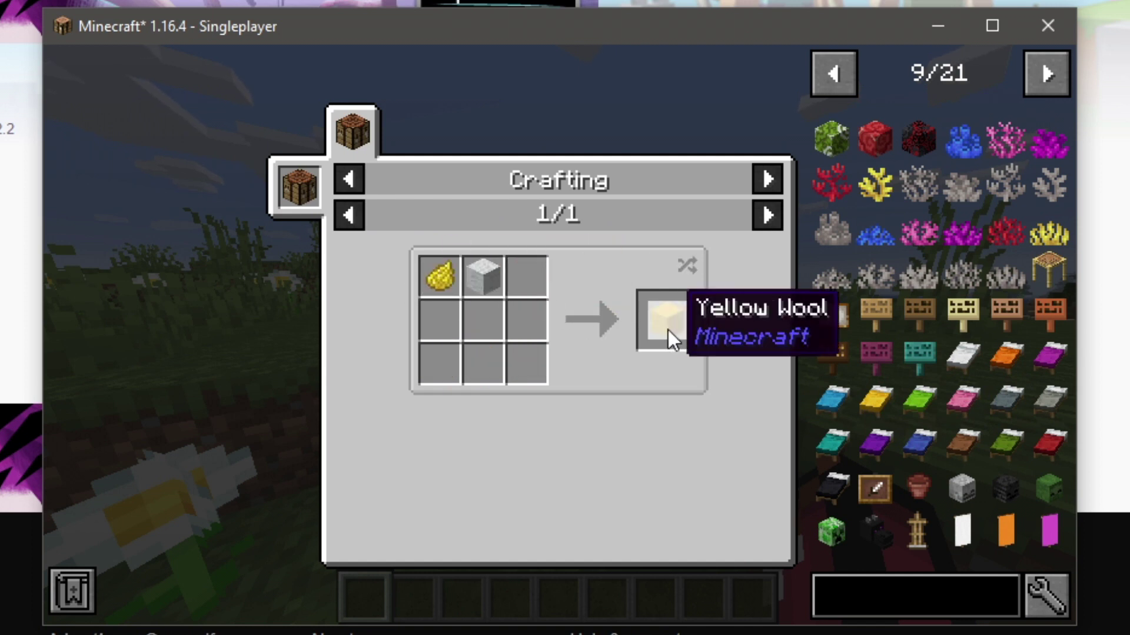
right_click(475, 267)
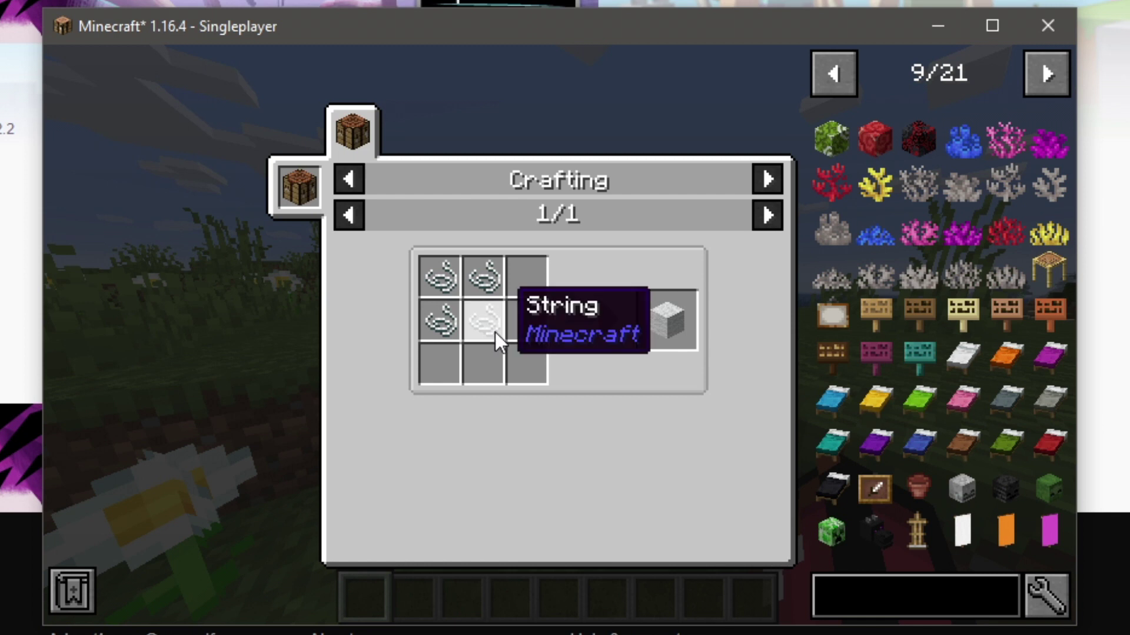